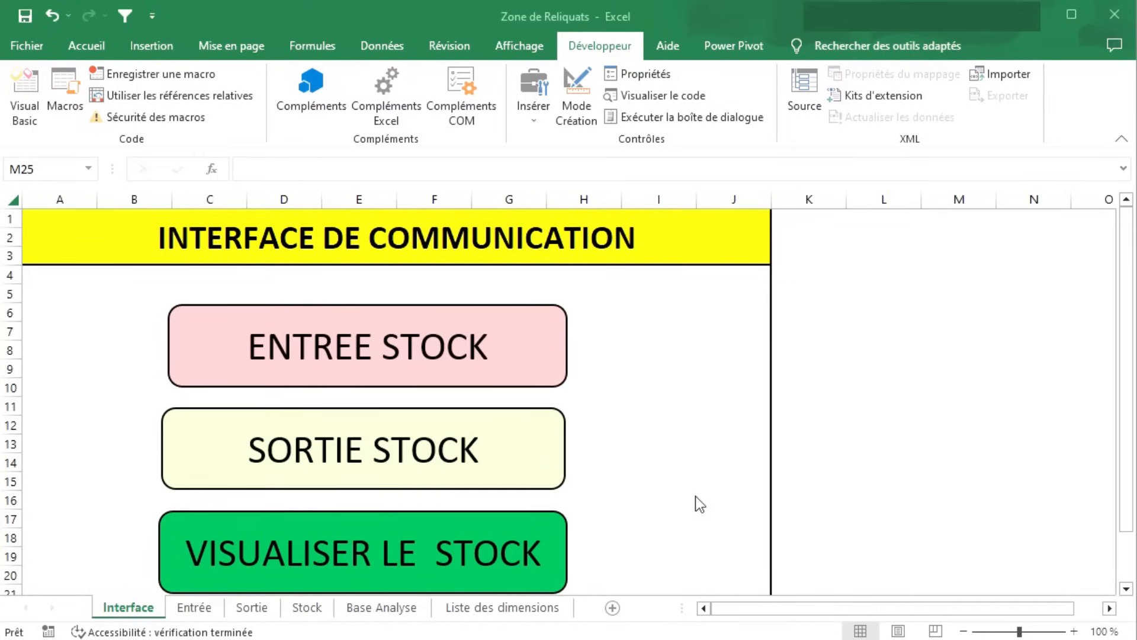
Open the stock entry form from the interface to view its fields, and return to the Interface sheet.
left_click(561, 366)
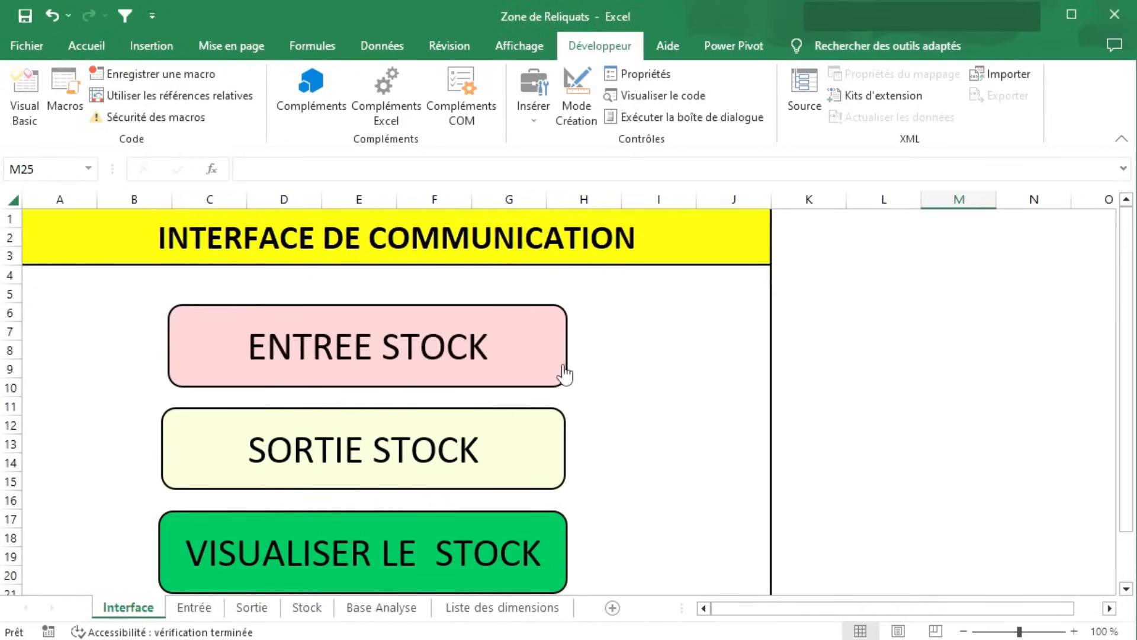
left_click(564, 372)
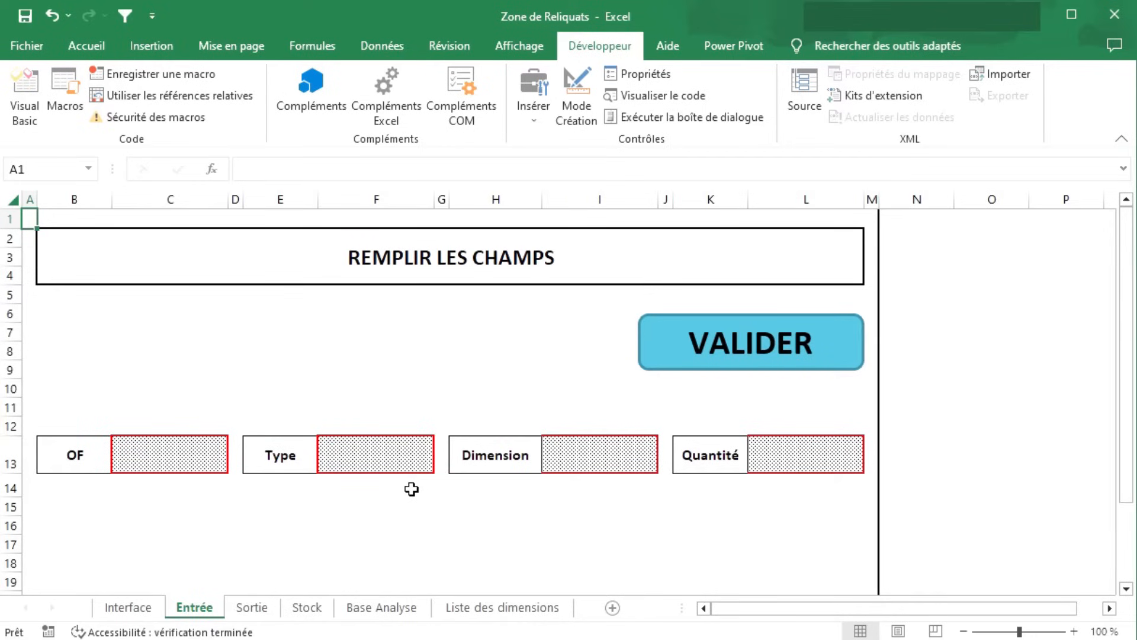
left_click(128, 607)
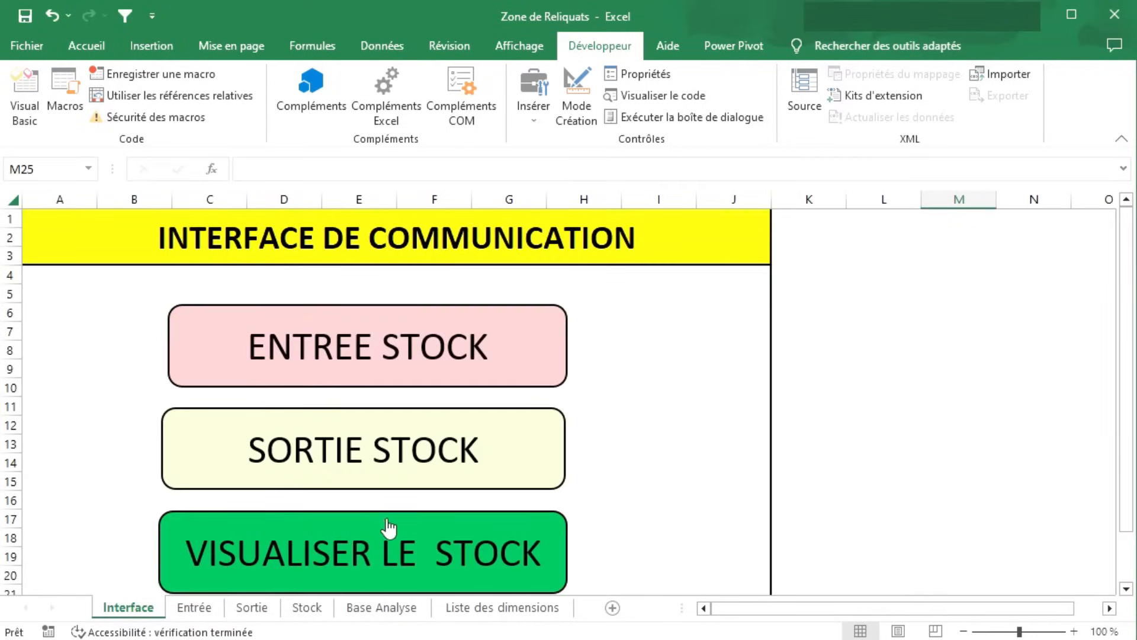
Display the stock from the interface and examine its category tables from DOUBLE PORTE through VA.
left_click(462, 555)
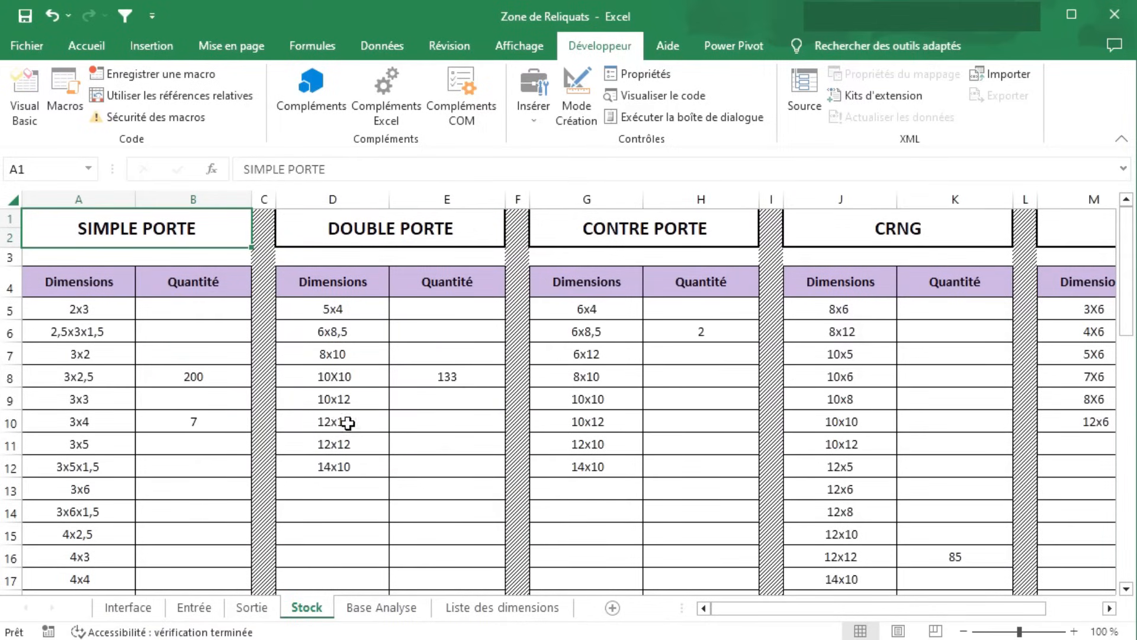
left_click(356, 237)
left_click(592, 224)
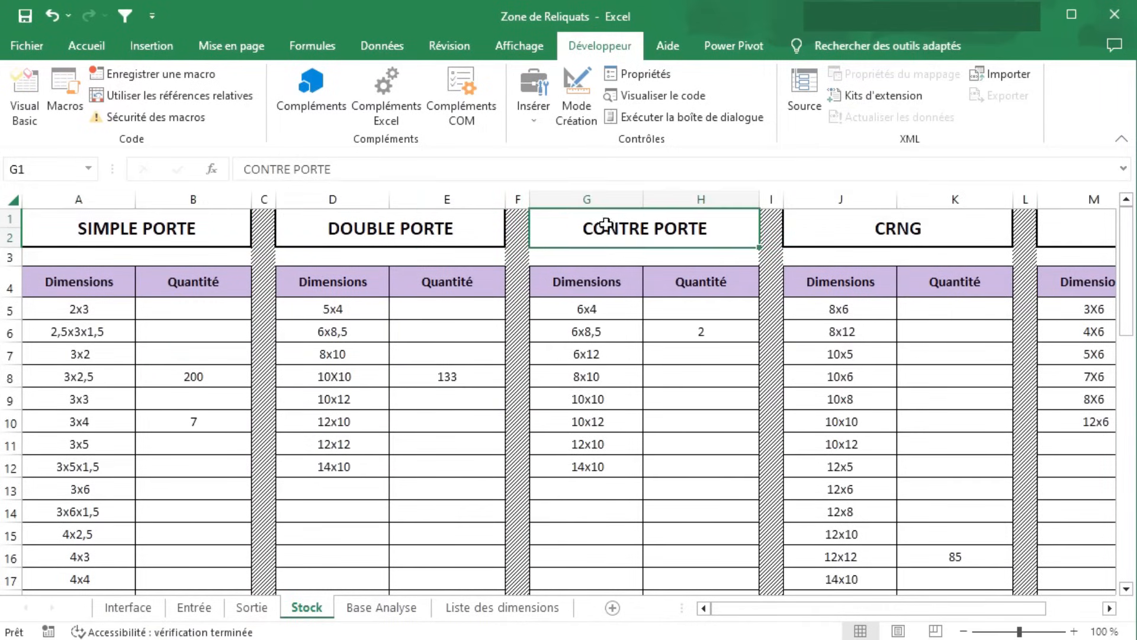
left_click(853, 222)
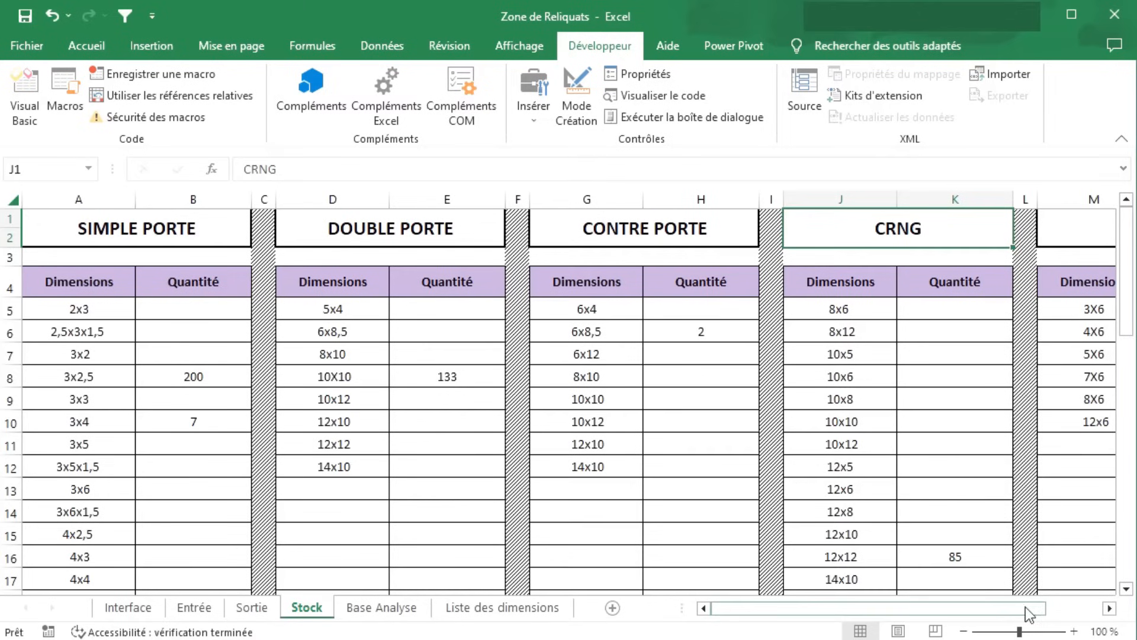
left_click_drag(1026, 606, 1097, 586)
left_click(904, 222)
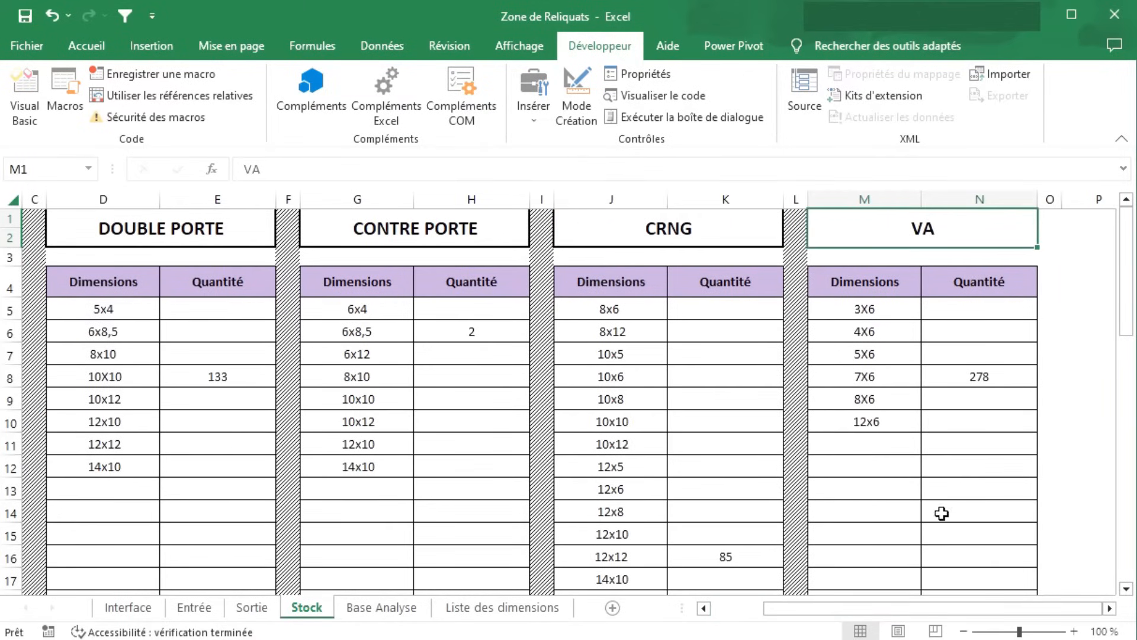
left_click_drag(958, 612, 889, 612)
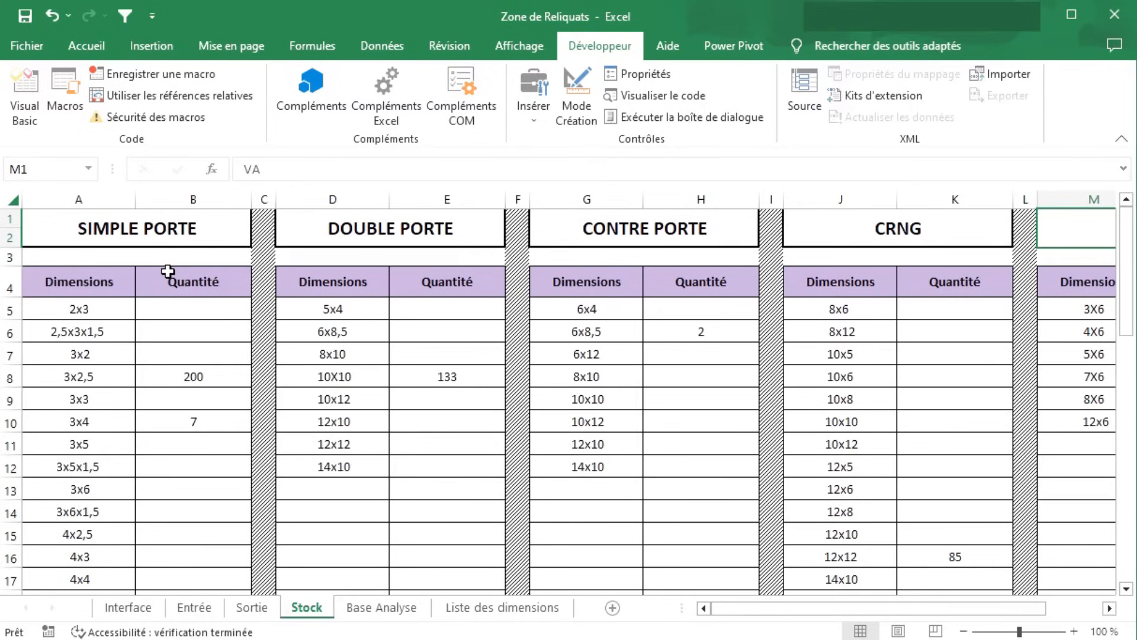
Review the category headings on the Stock sheet again, starting from SIMPLE PORTE and going across to VA.
left_click(169, 227)
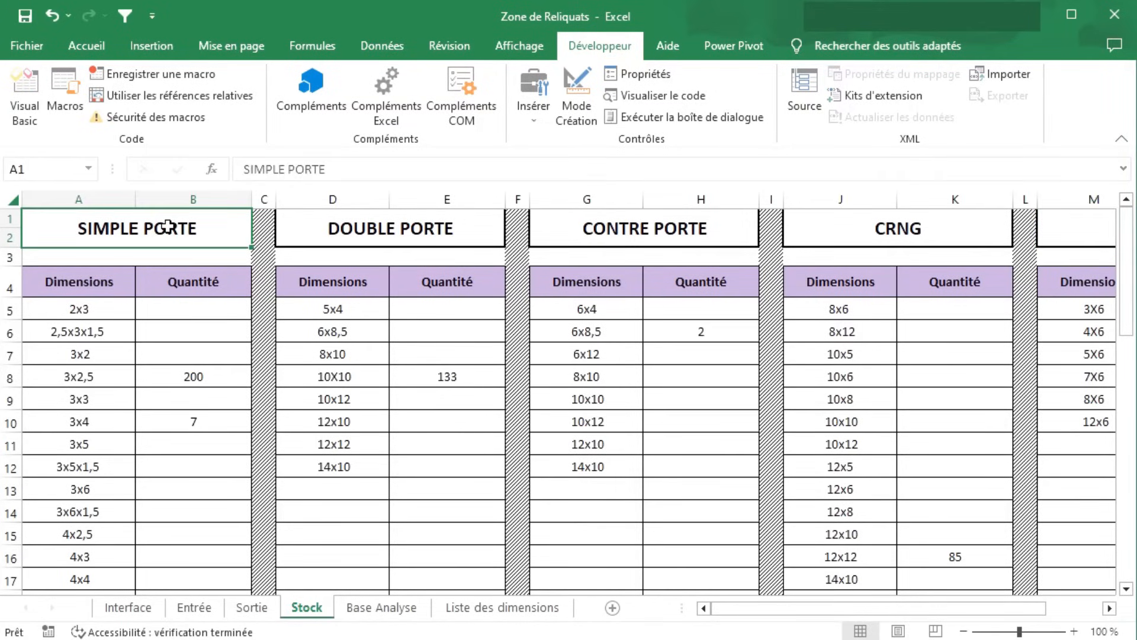
left_click(338, 227)
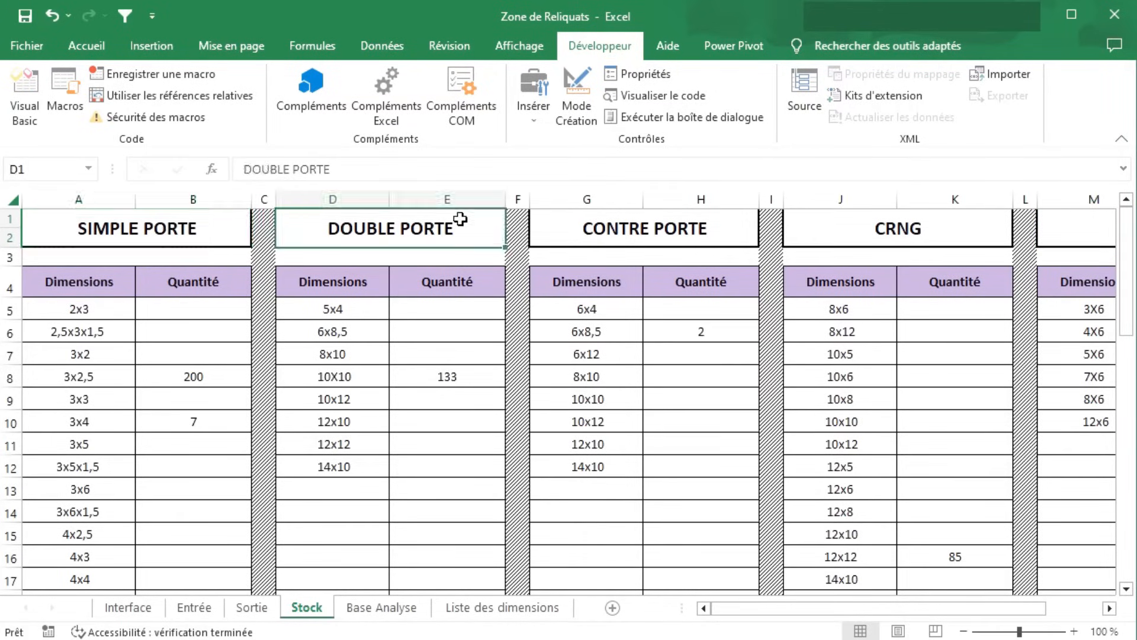
left_click(649, 224)
left_click(877, 231)
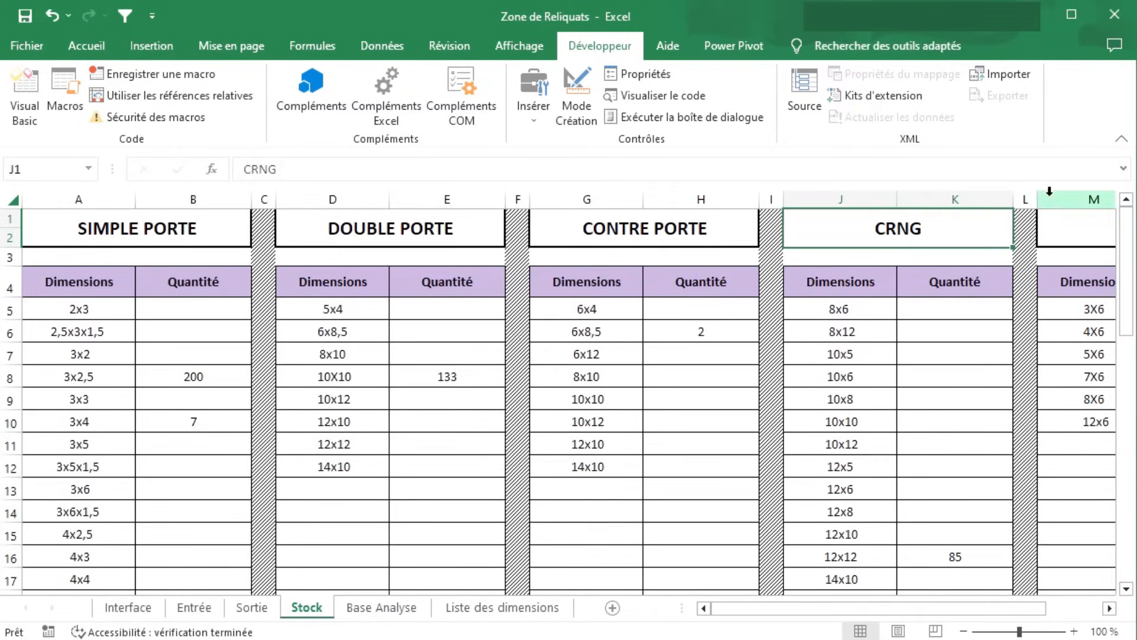
left_click(1066, 228)
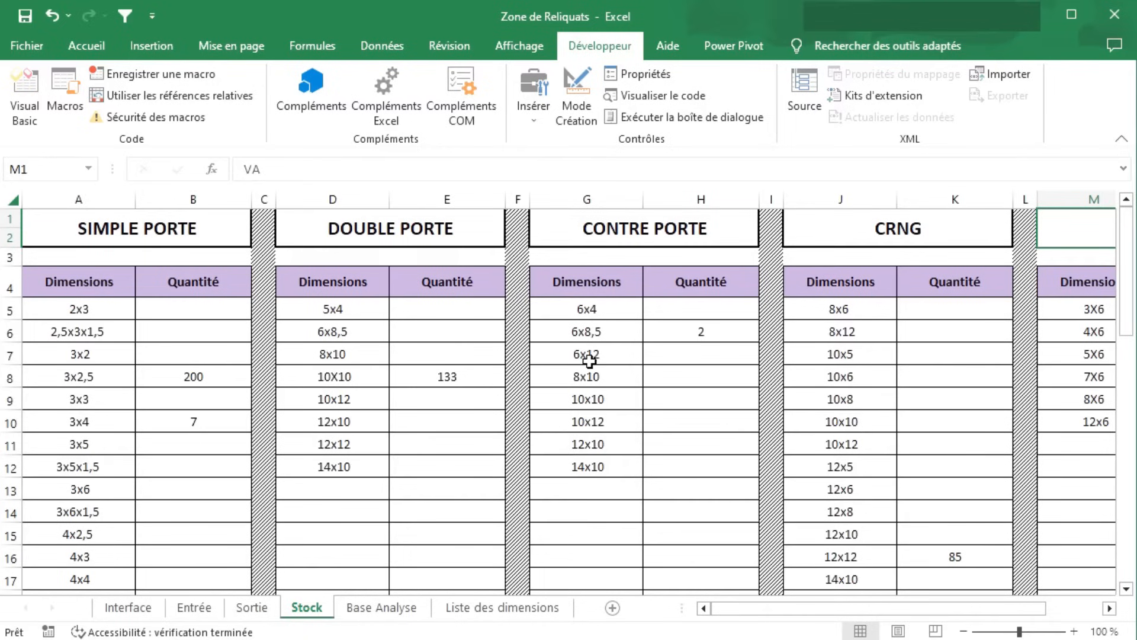
left_click(189, 229)
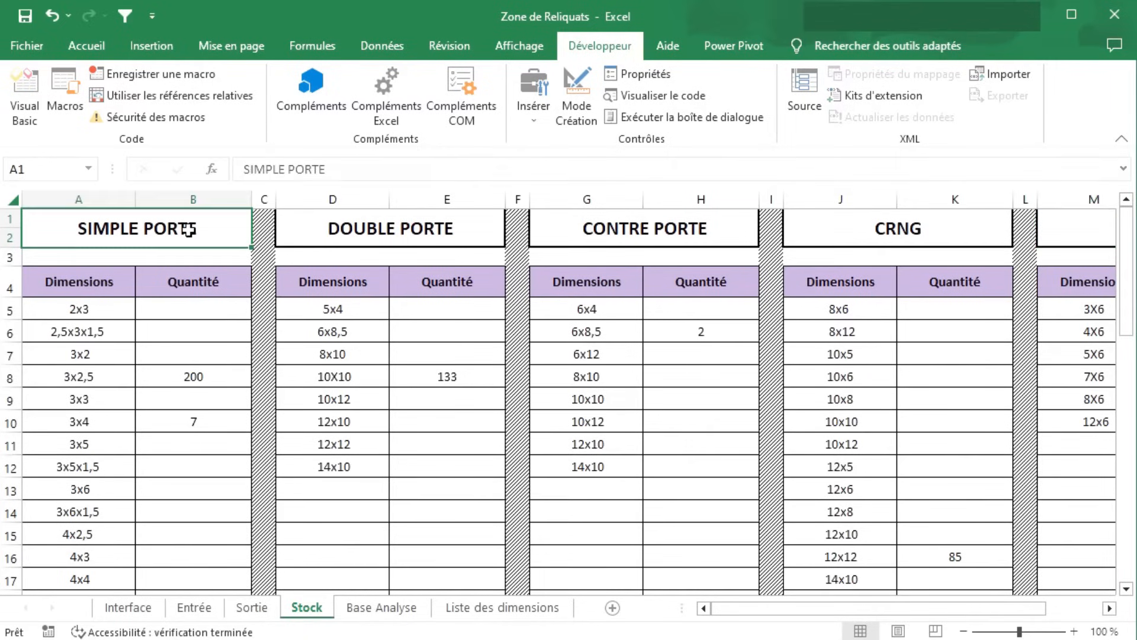
left_click(355, 231)
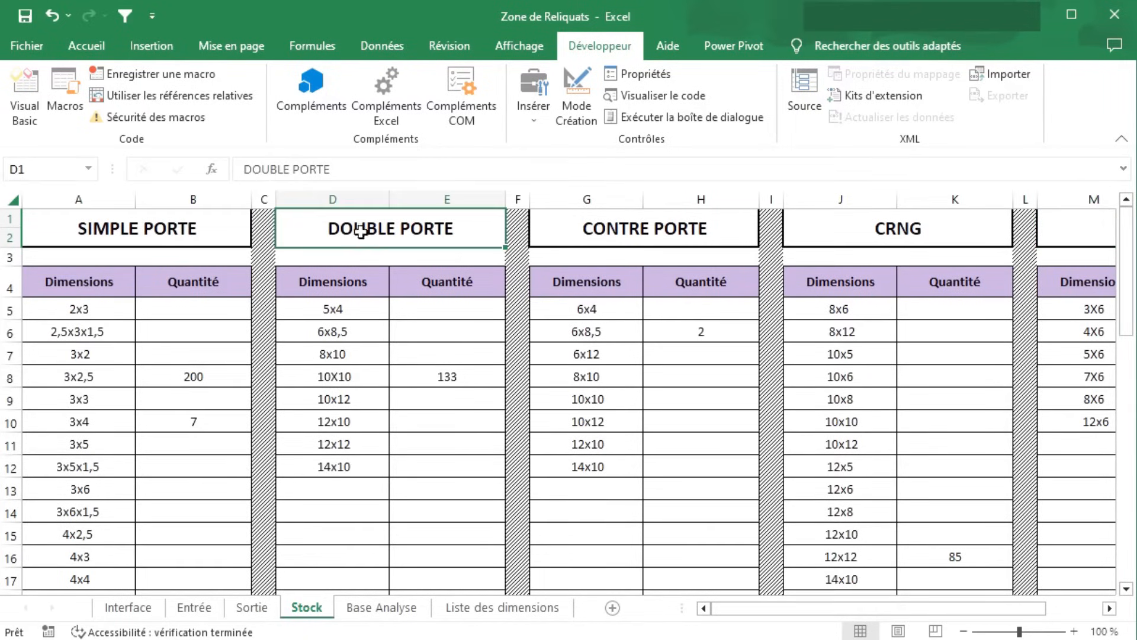
left_click(605, 235)
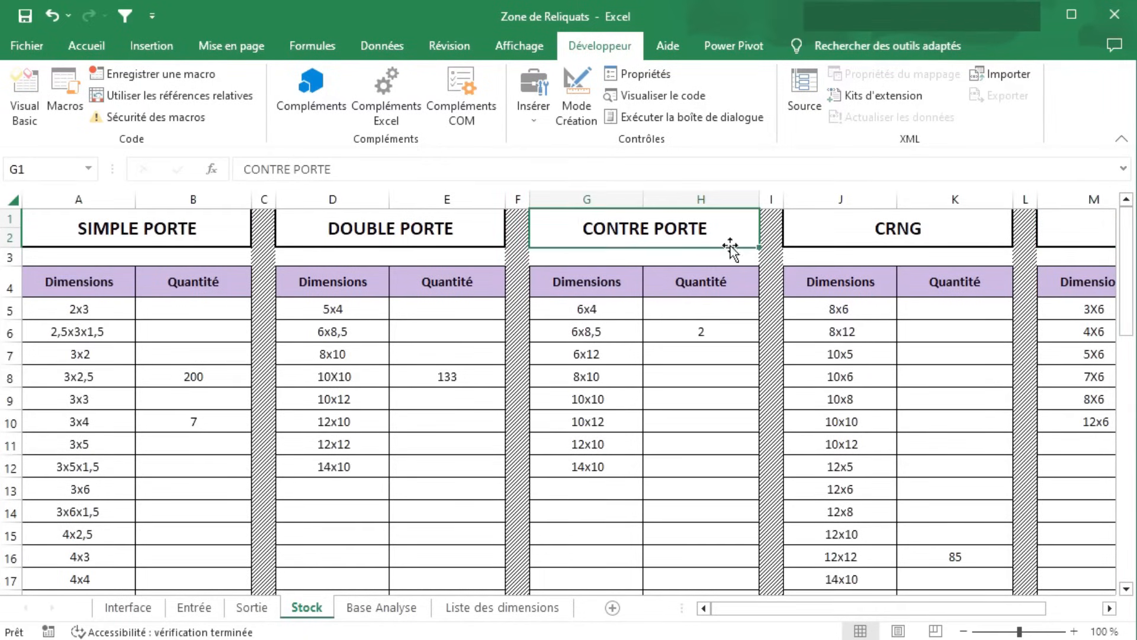
left_click(123, 229)
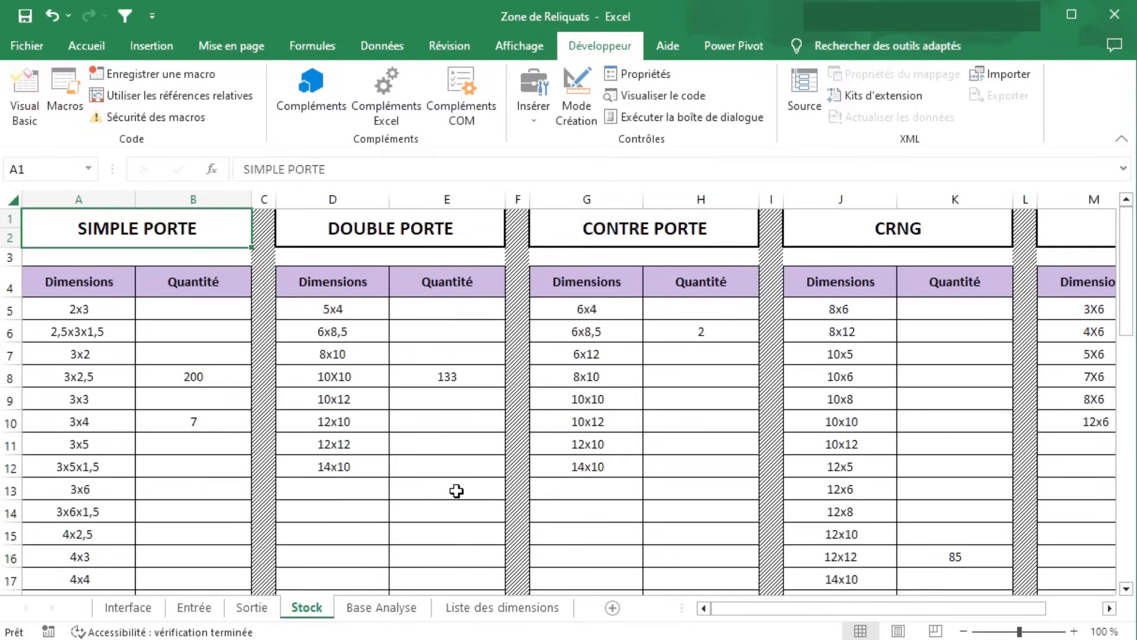
Reopen the stock view from the Interface sheet and examine the SIMPLE PORTE quantities for dimensions 3x2,5, 3x4 and 2x3.
left_click(153, 607)
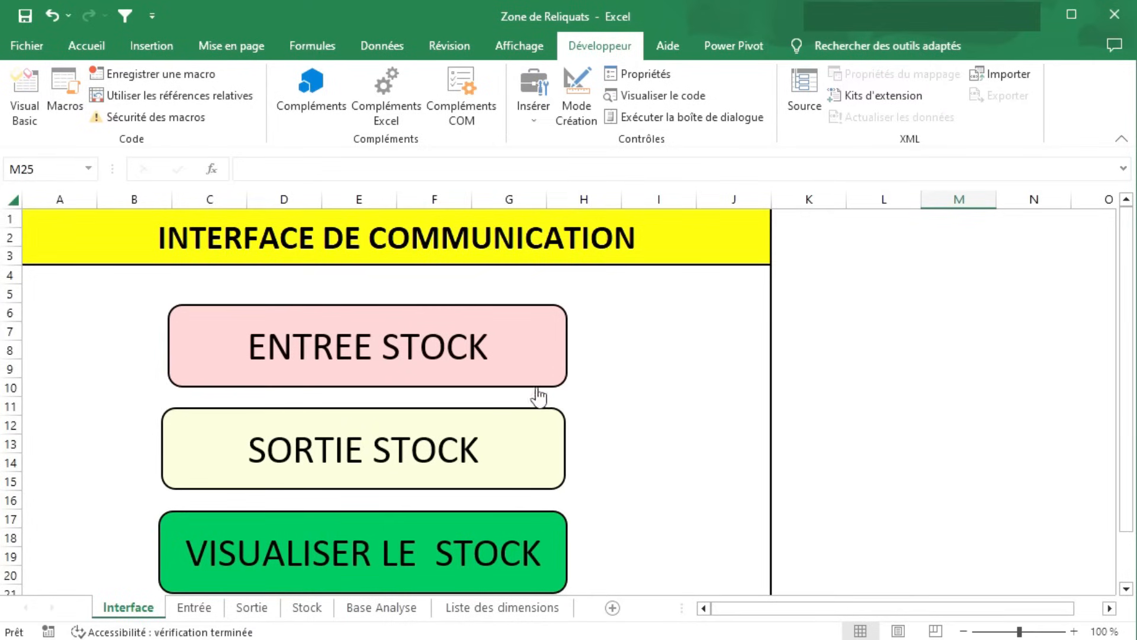
left_click(515, 561)
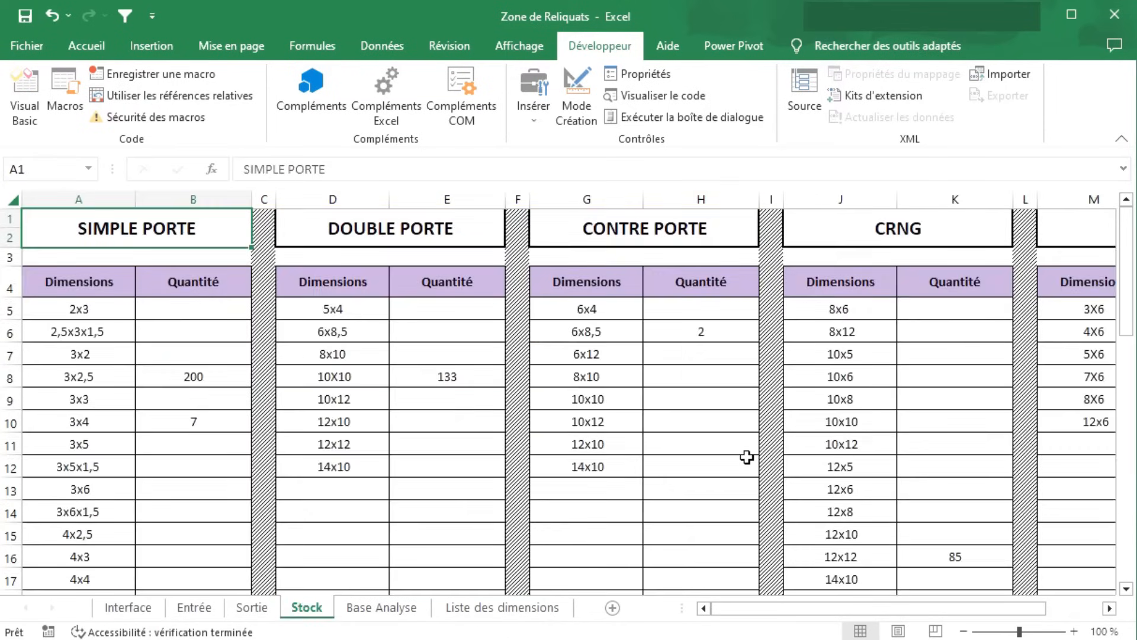
left_click(67, 376)
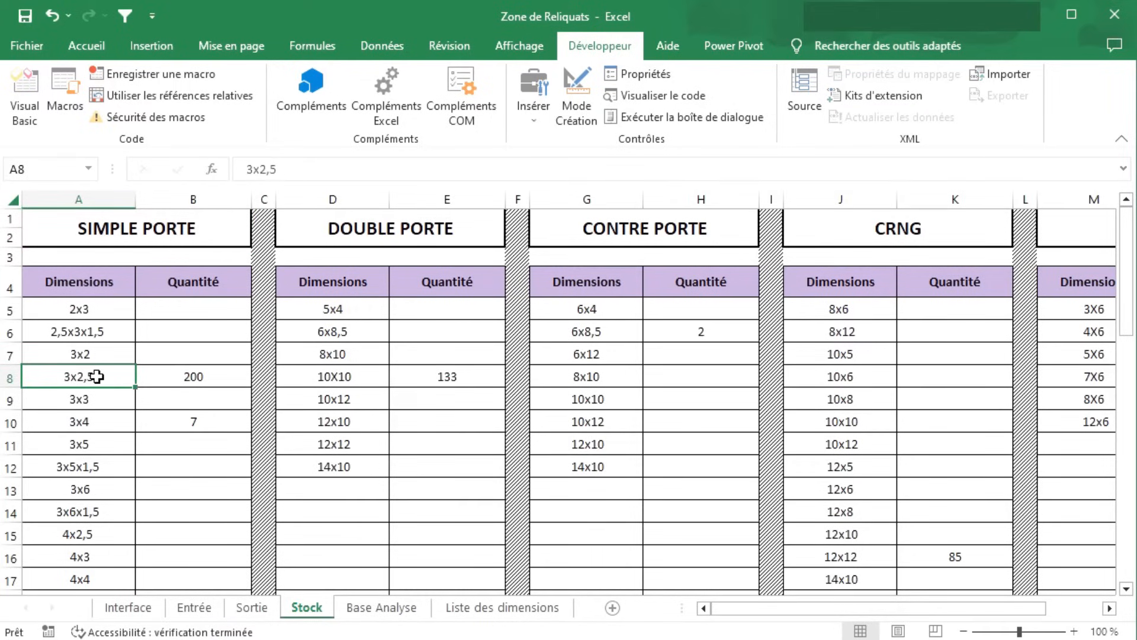
left_click(213, 376)
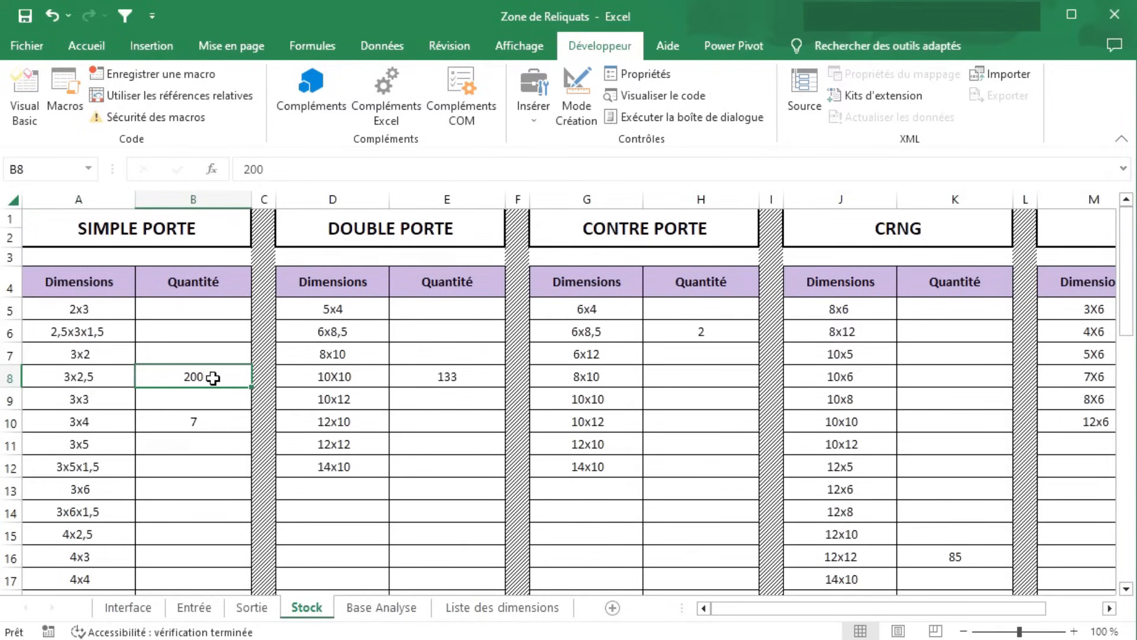
left_click(119, 379)
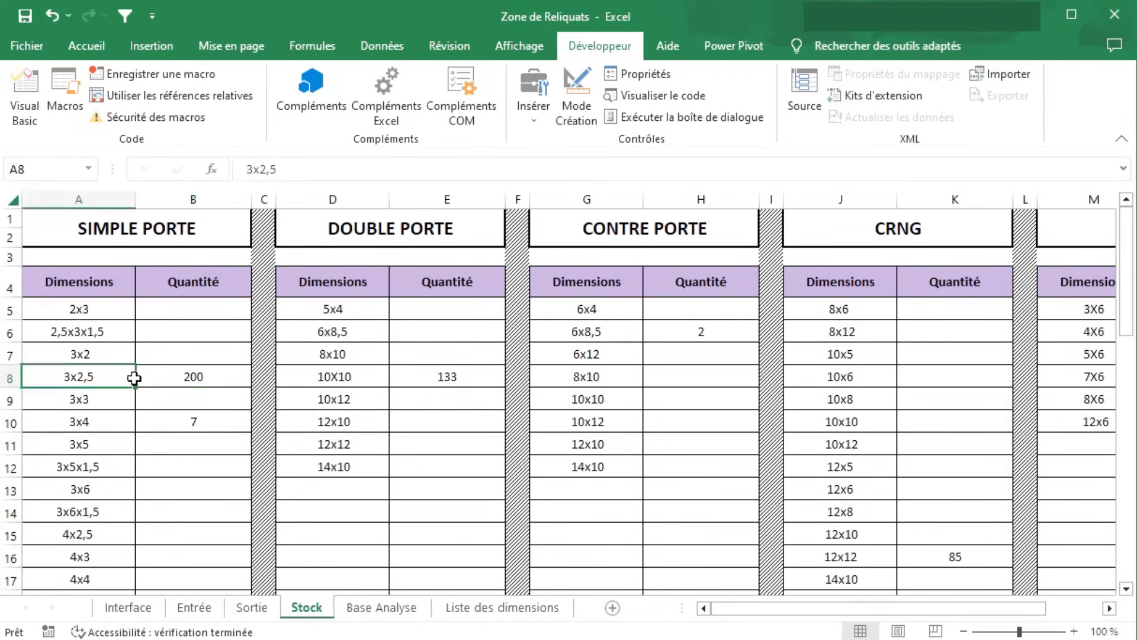
left_click(234, 381)
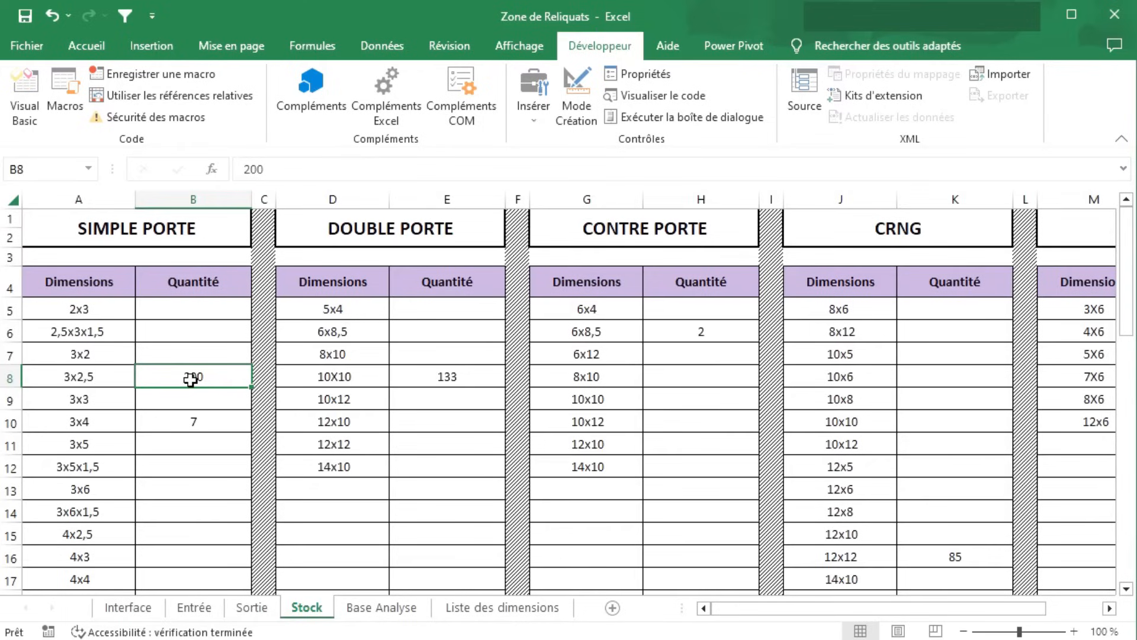
left_click(169, 426)
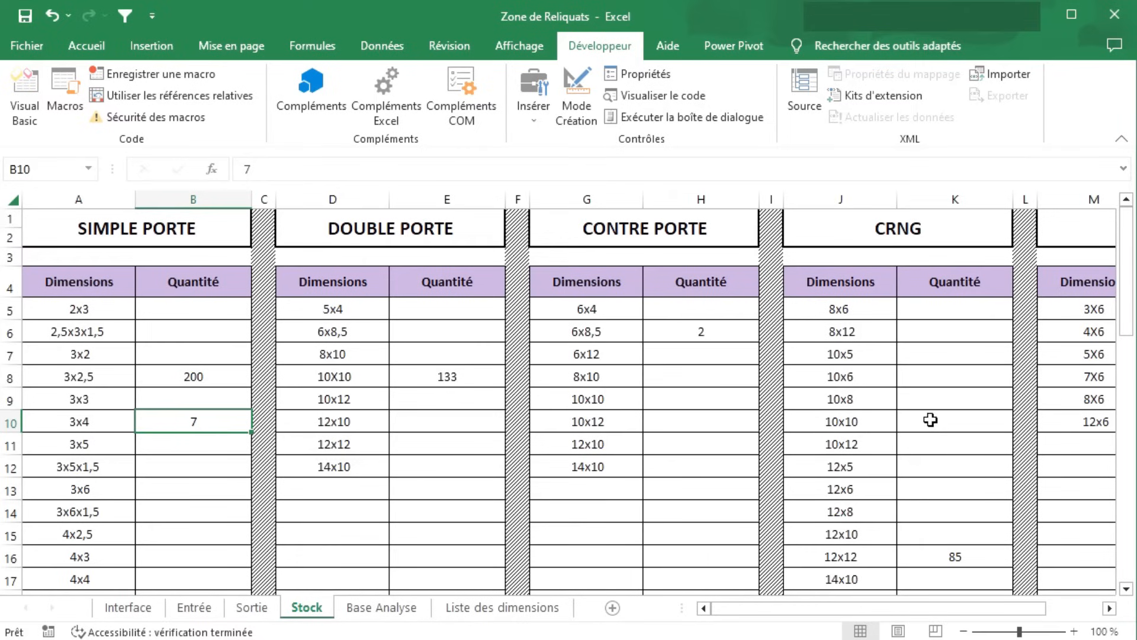
left_click_drag(1053, 597, 805, 602)
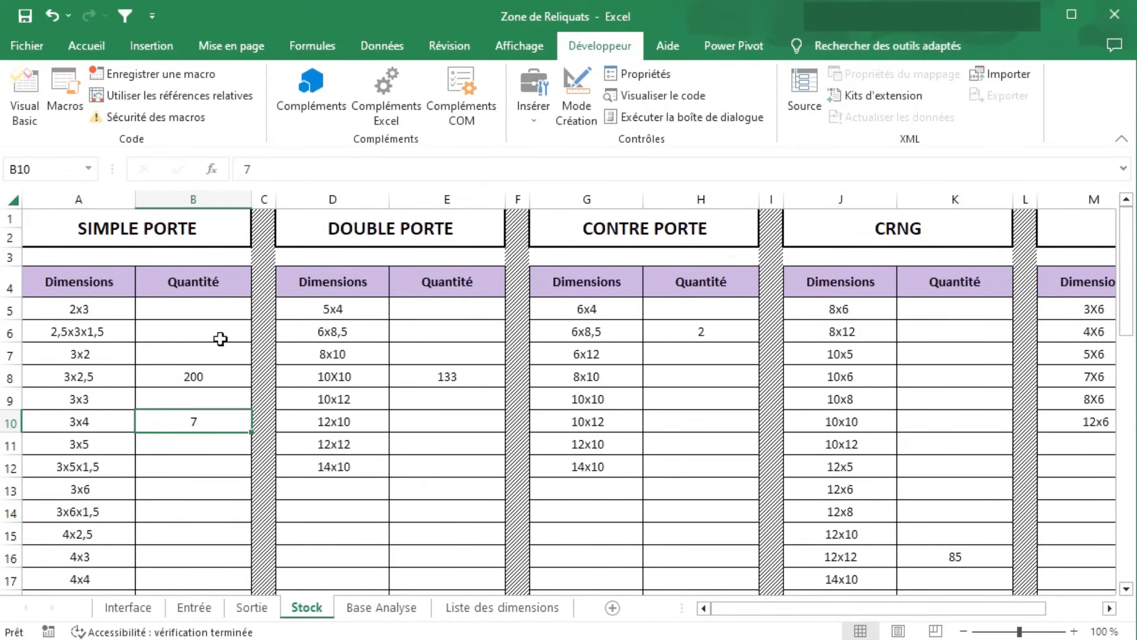
left_click(196, 308)
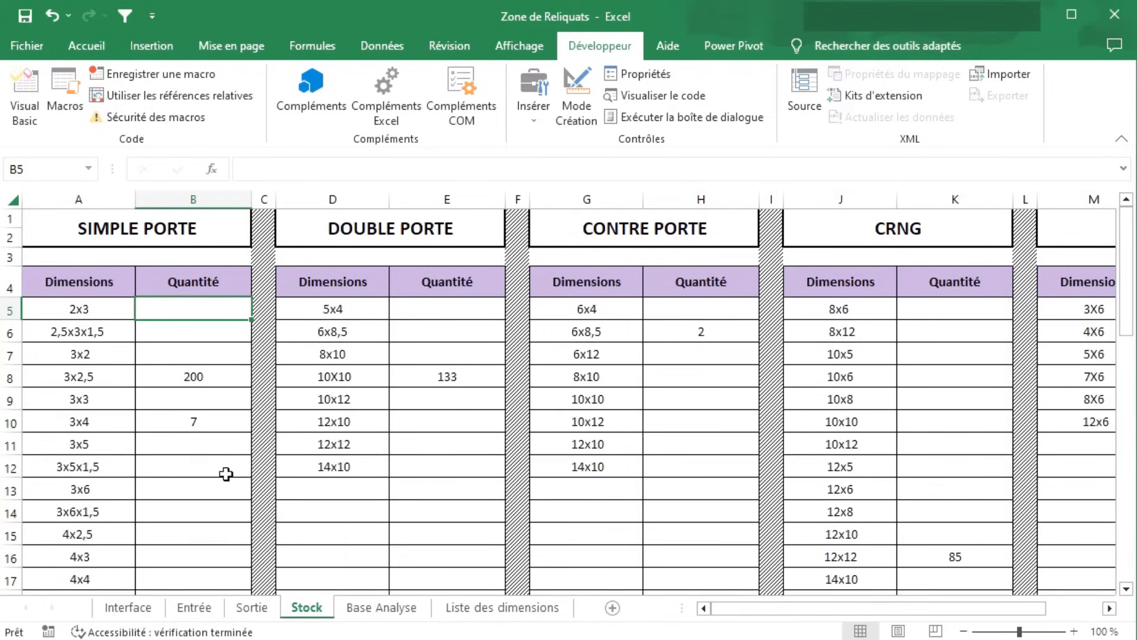
Open the stock entry form from the Interface sheet and fill in the order reference in the OF field.
left_click(127, 607)
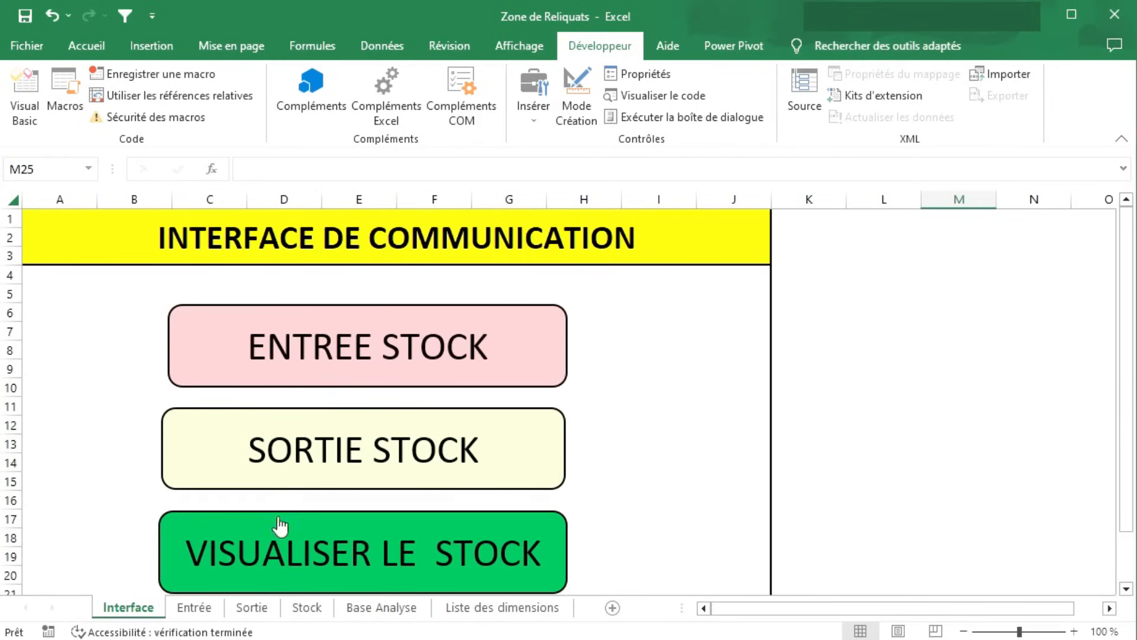
left_click(384, 370)
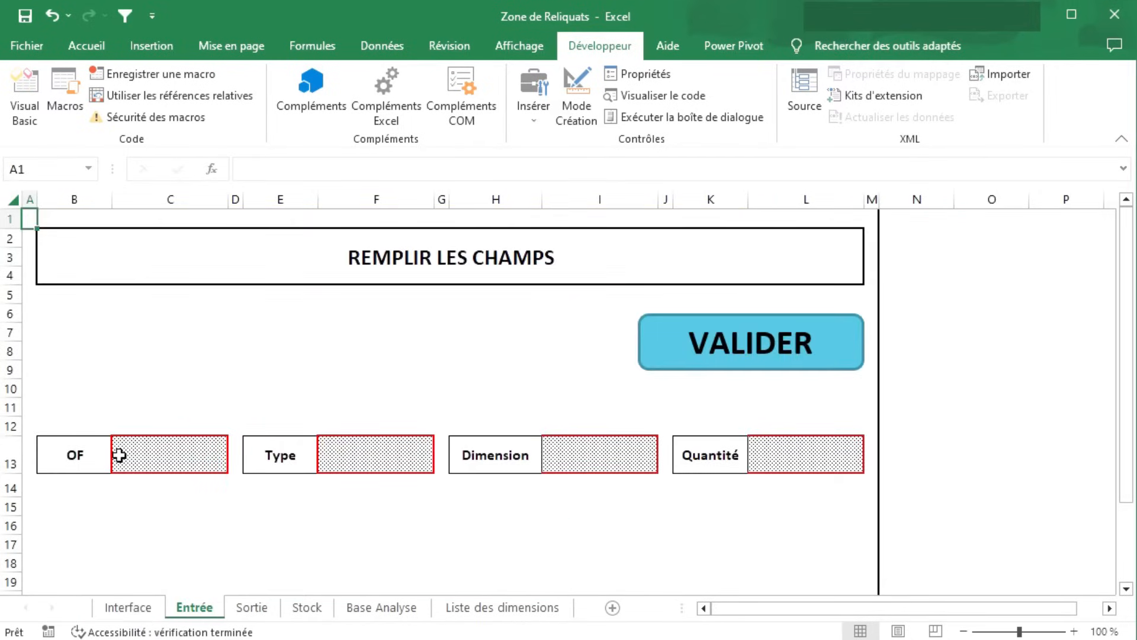
left_click(159, 450)
type("rn")
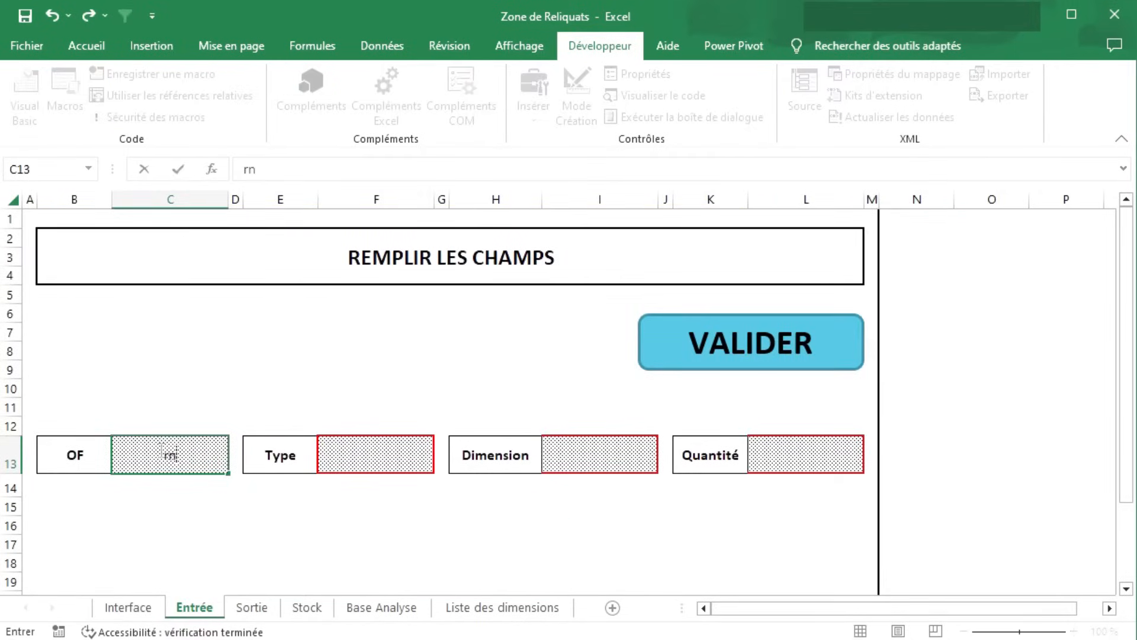
type("oug965")
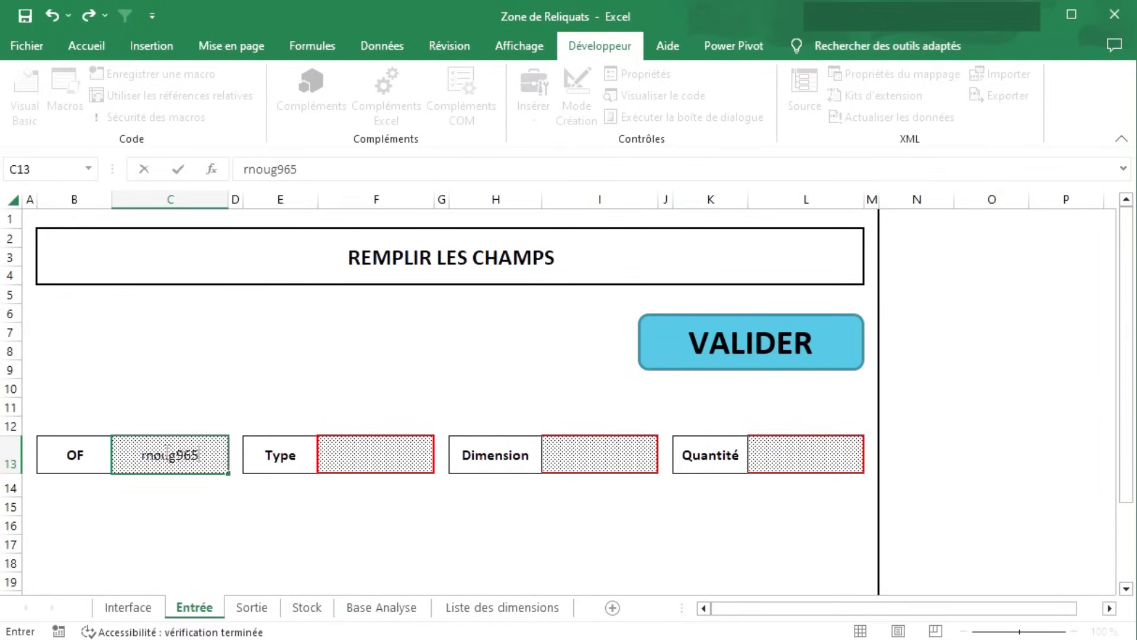
Set the stock entry's type to Simple_Porte and its dimension to 2x3.
left_click(404, 452)
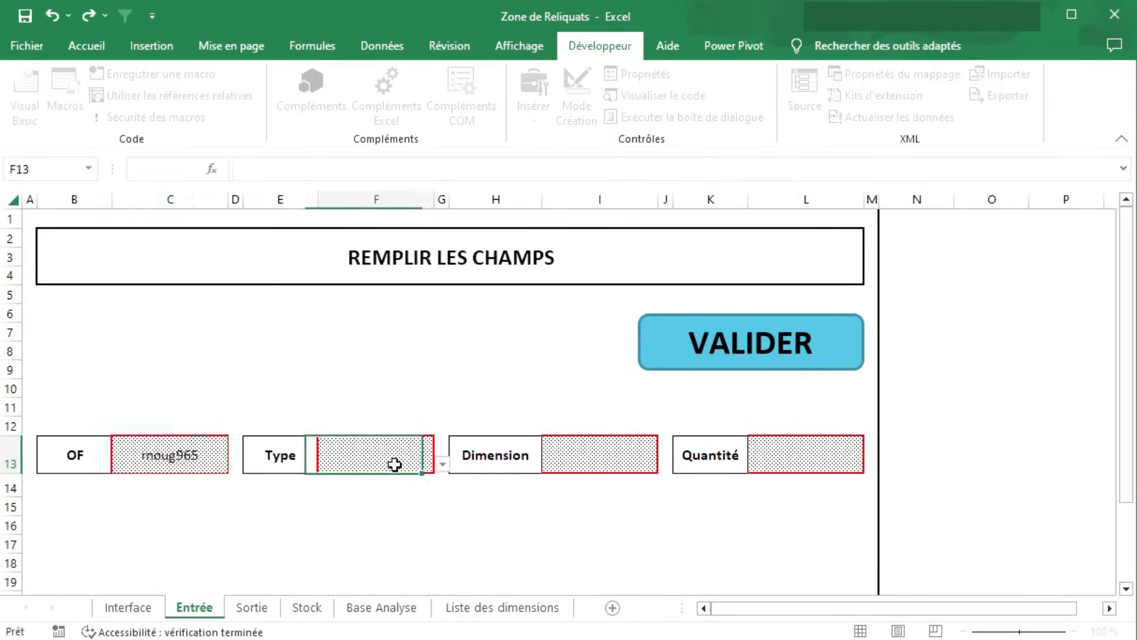
left_click(441, 465)
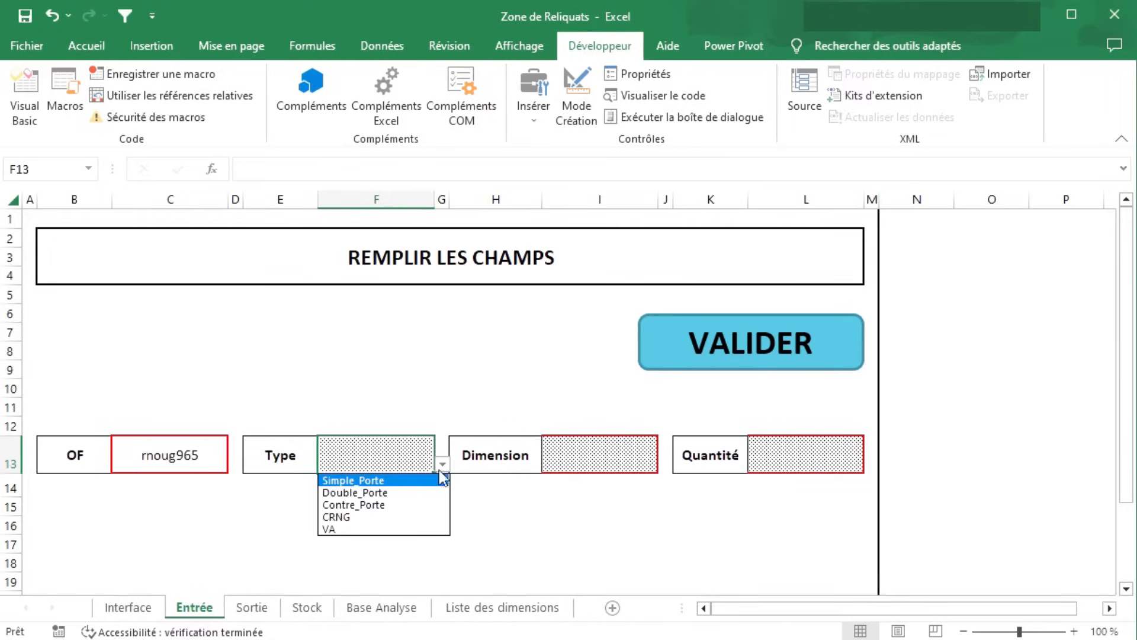
left_click(397, 481)
left_click(616, 455)
left_click(666, 465)
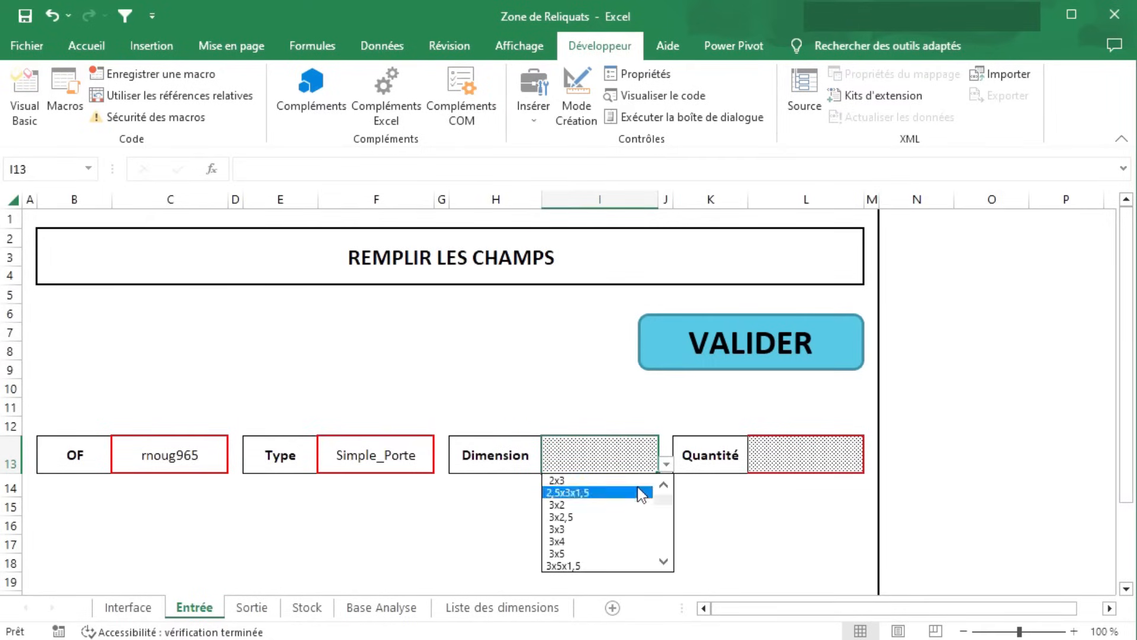
left_click(645, 480)
Enter a quantity of 69 and validate the stock entry.
left_click(771, 457)
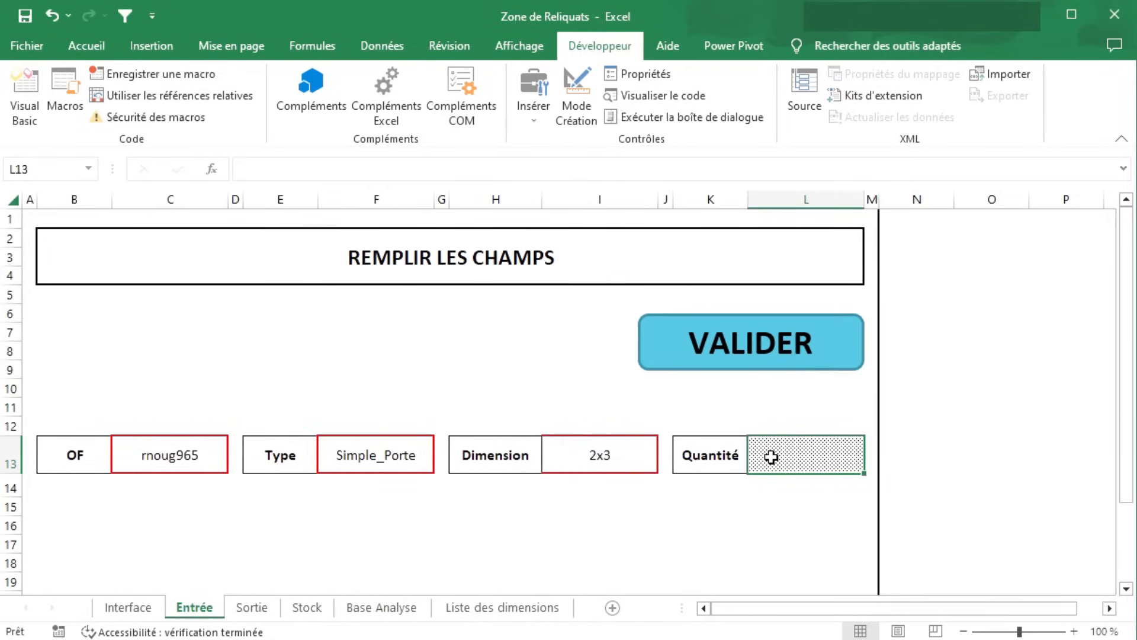
type("69")
key("Return")
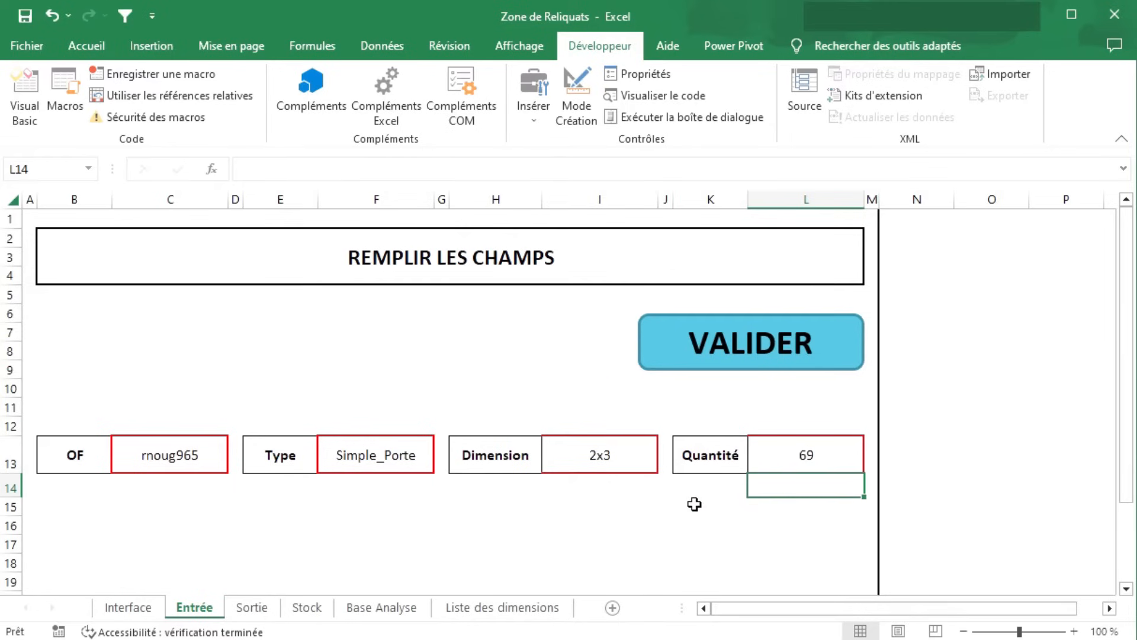
left_click(720, 358)
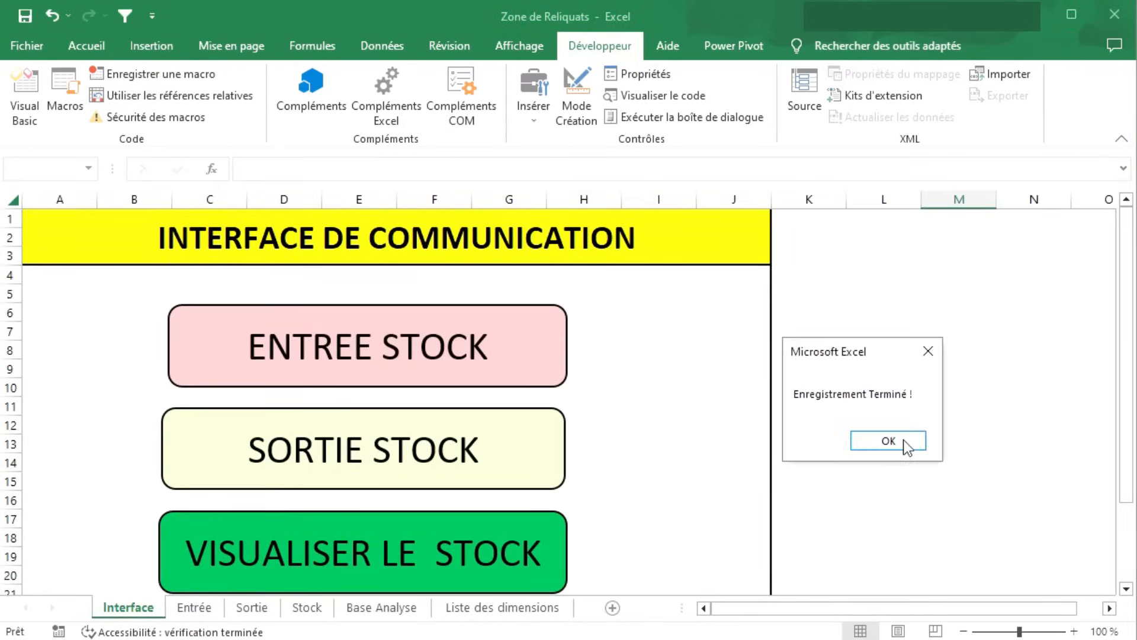
Open the stock view from the Interface sheet and examine the quantities for SIMPLE PORTE 2x3 and CRNG 8x6.
left_click(901, 441)
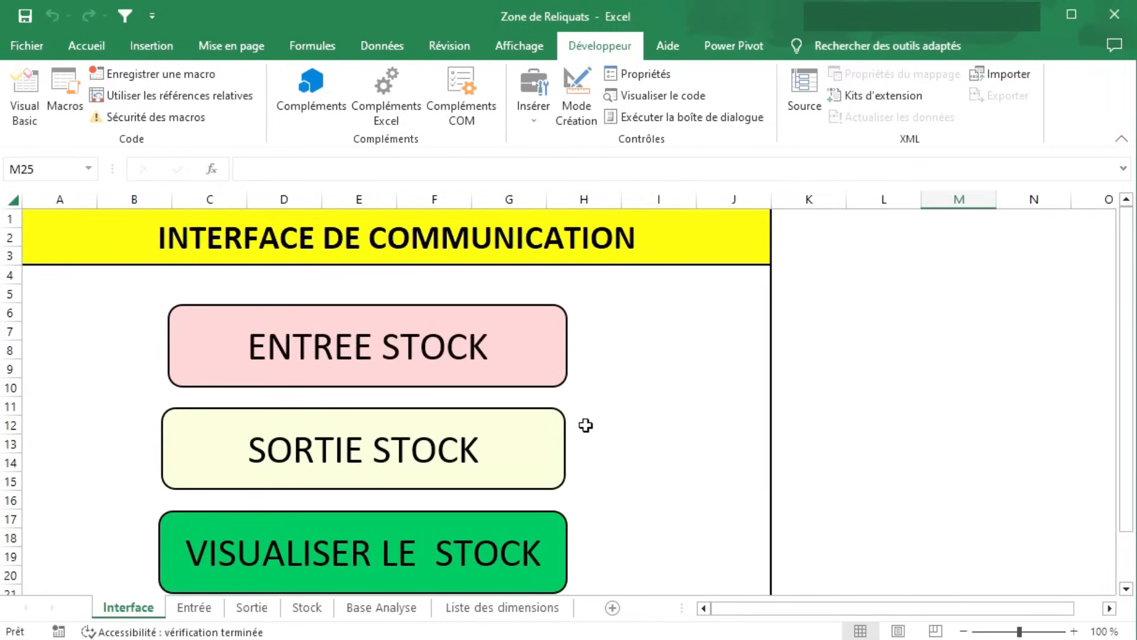
left_click(500, 576)
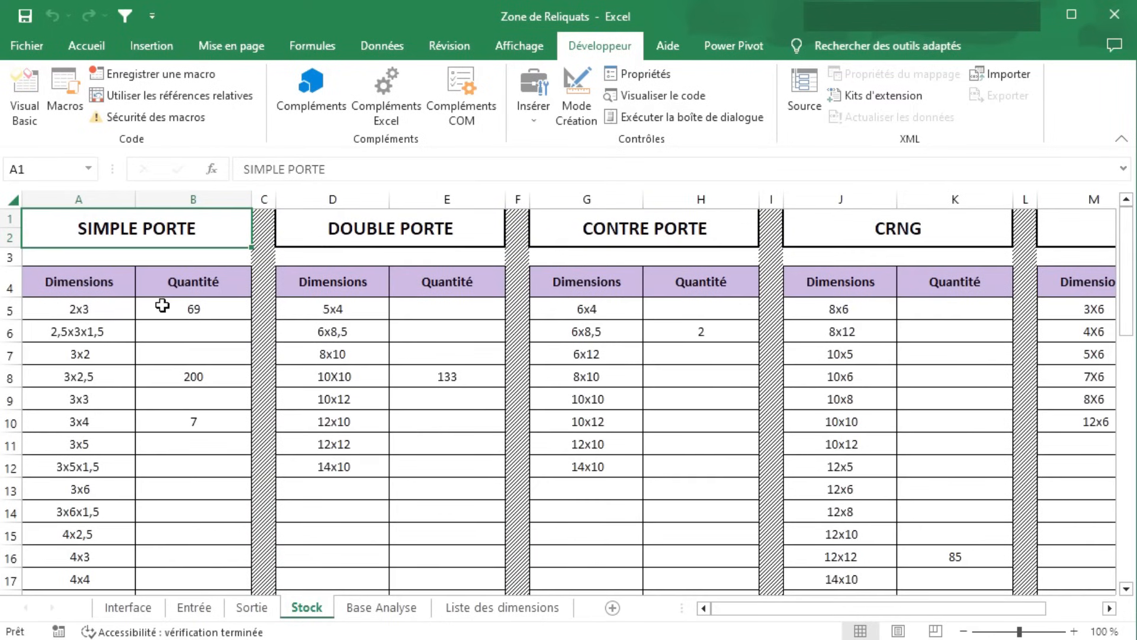
left_click(194, 311)
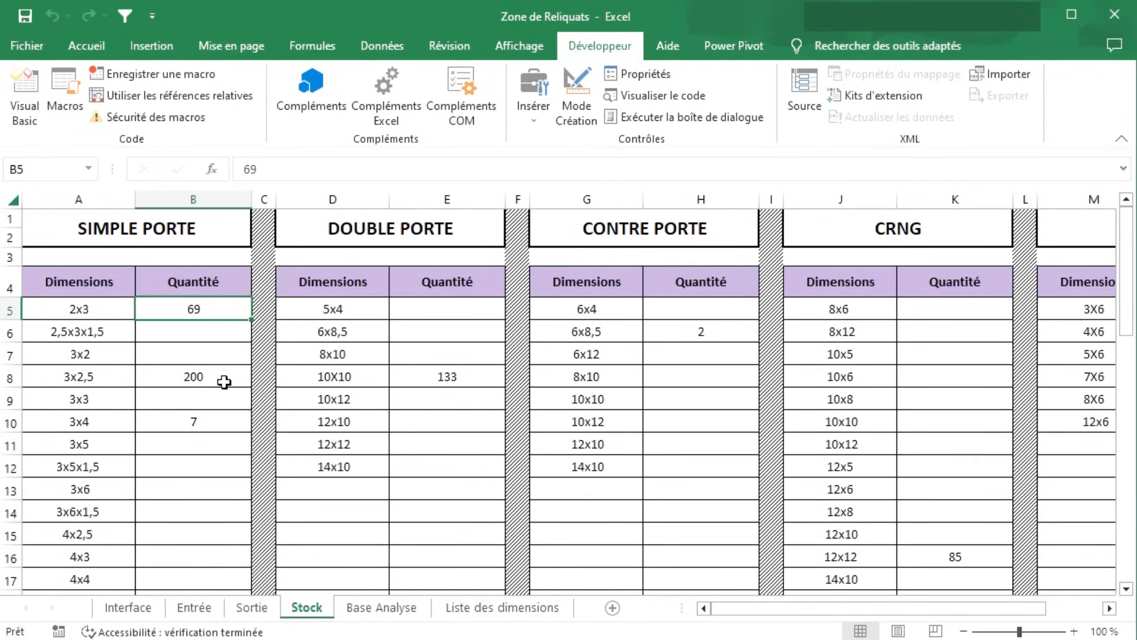
left_click_drag(761, 609, 809, 603)
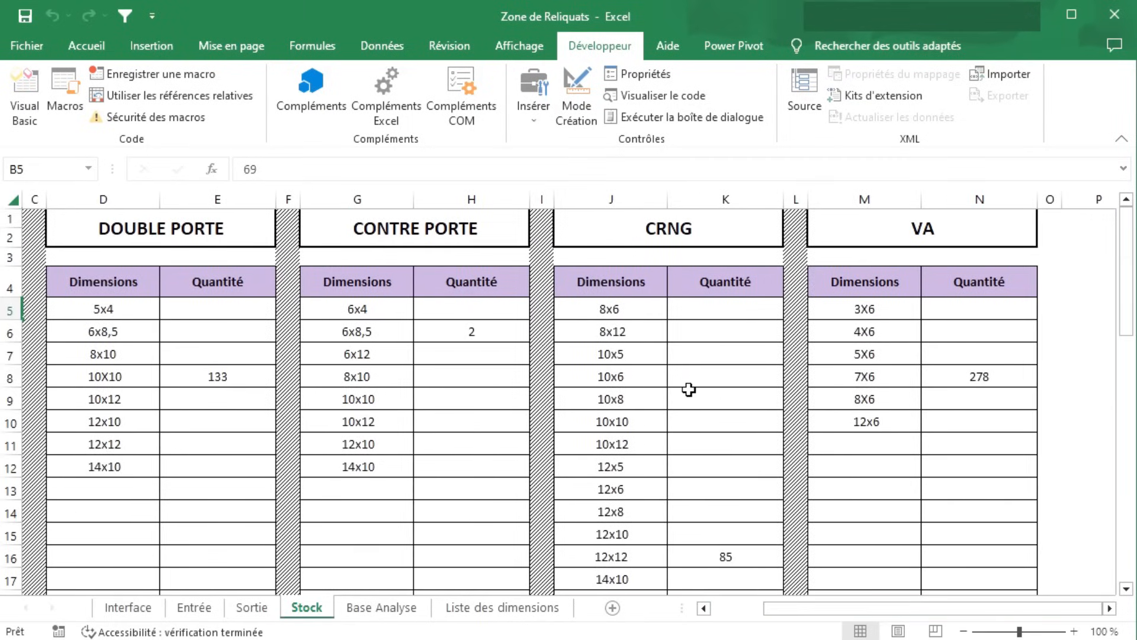
left_click(728, 304)
Return to the Interface sheet, open the stock entry form and fill in the order reference in the OF field.
left_click(138, 609)
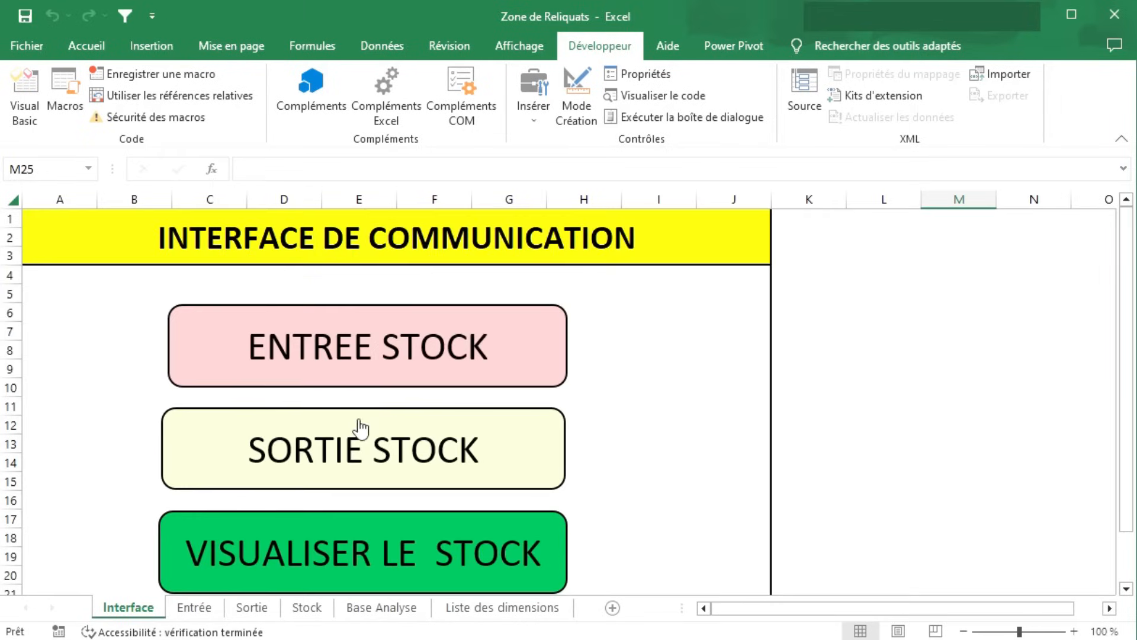
left_click(373, 371)
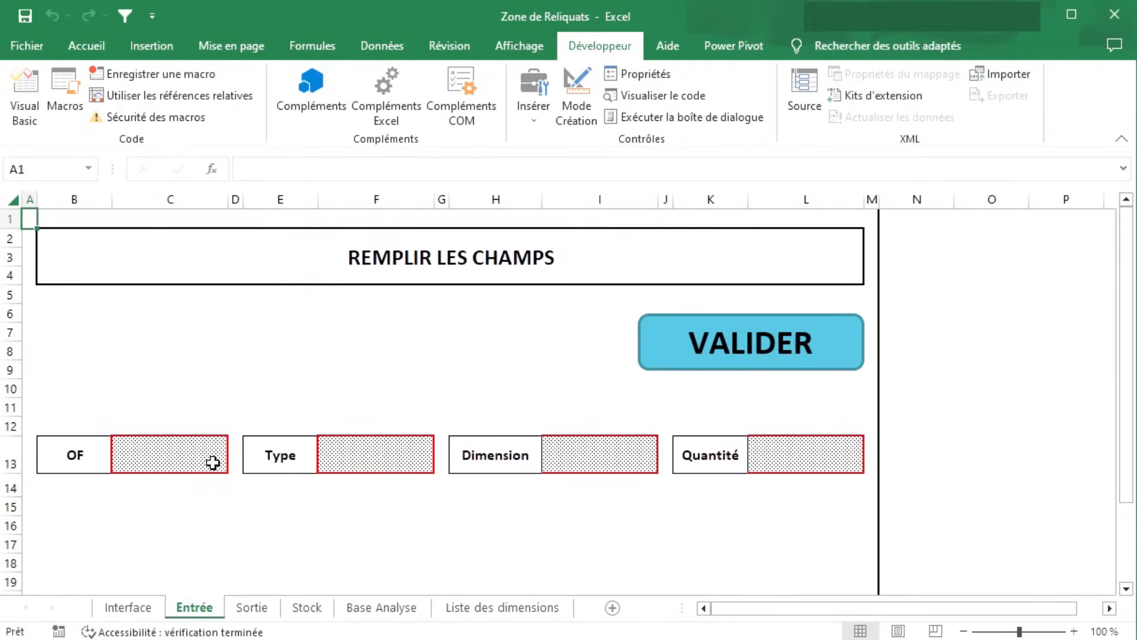
left_click(174, 459)
type("off")
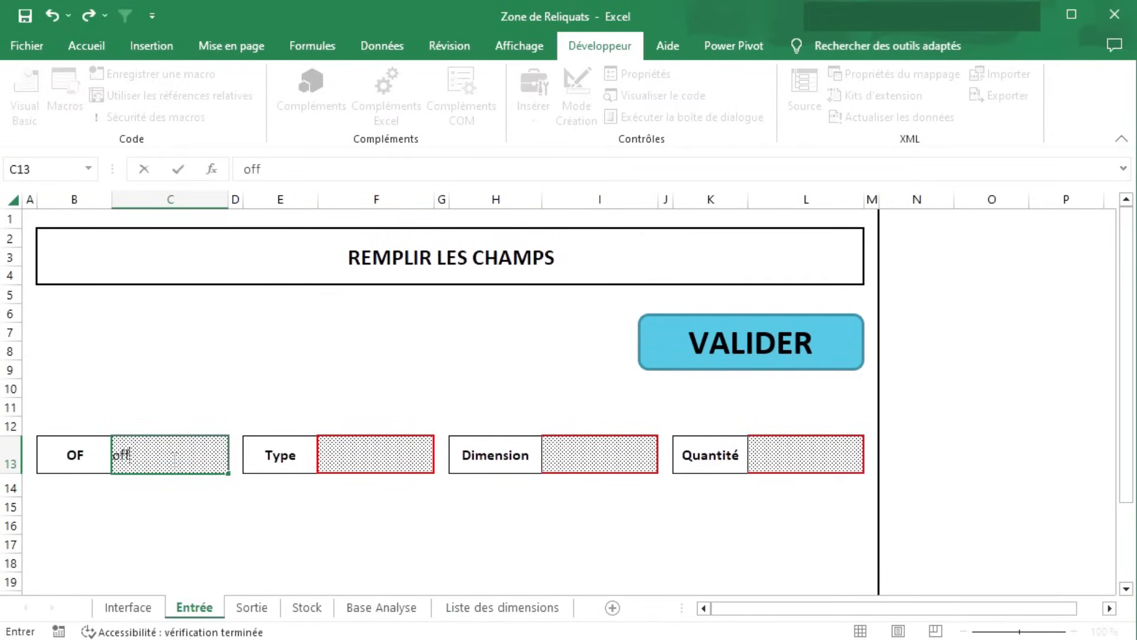
type("otr963")
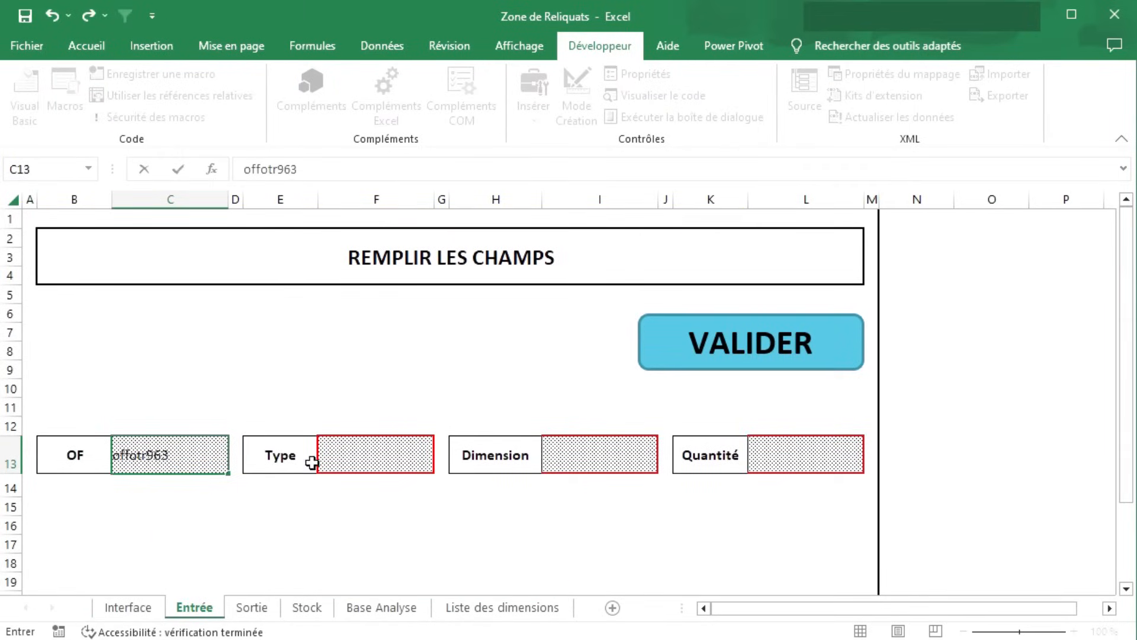
Set the stock entry's type to CRNG and its dimension to 8x6.
left_click(349, 463)
left_click(442, 464)
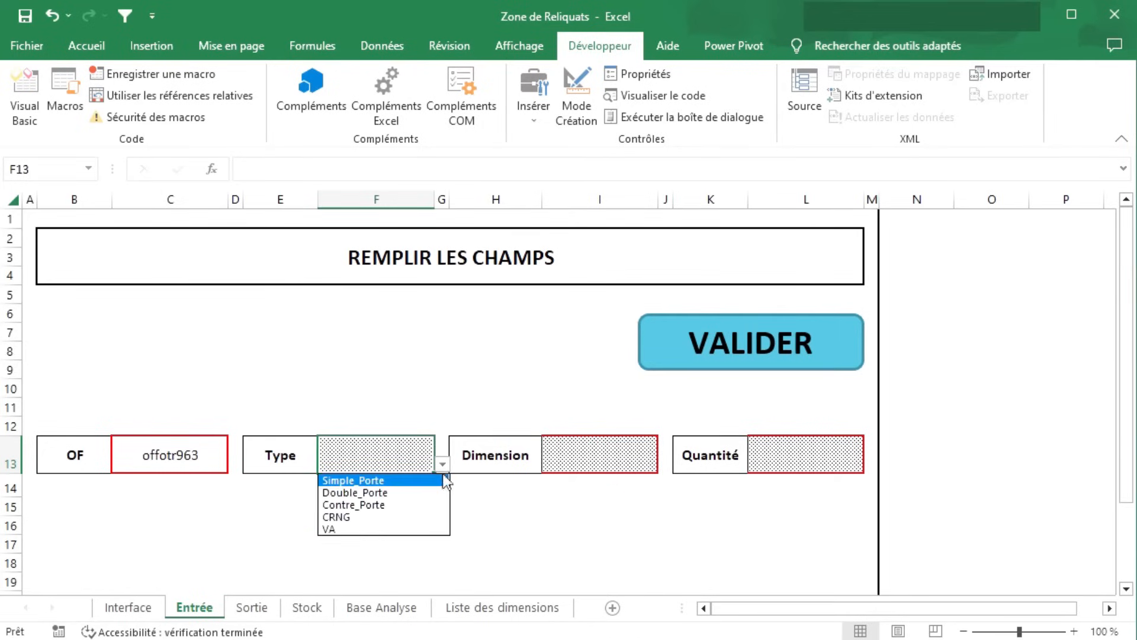
left_click(396, 521)
left_click(592, 463)
left_click(666, 465)
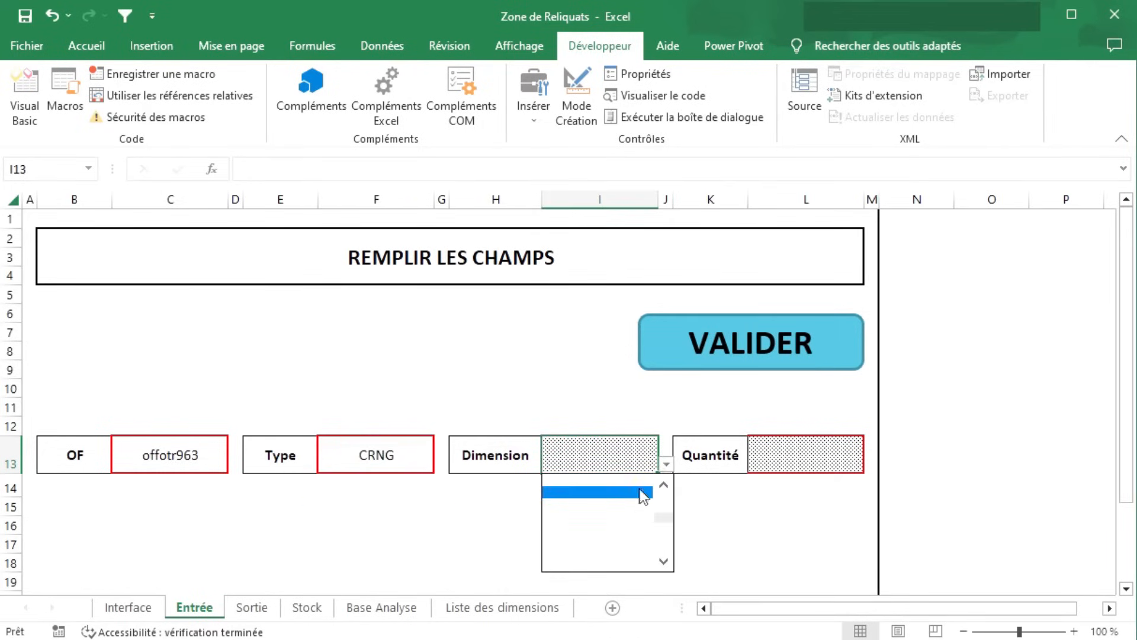
left_click(664, 485)
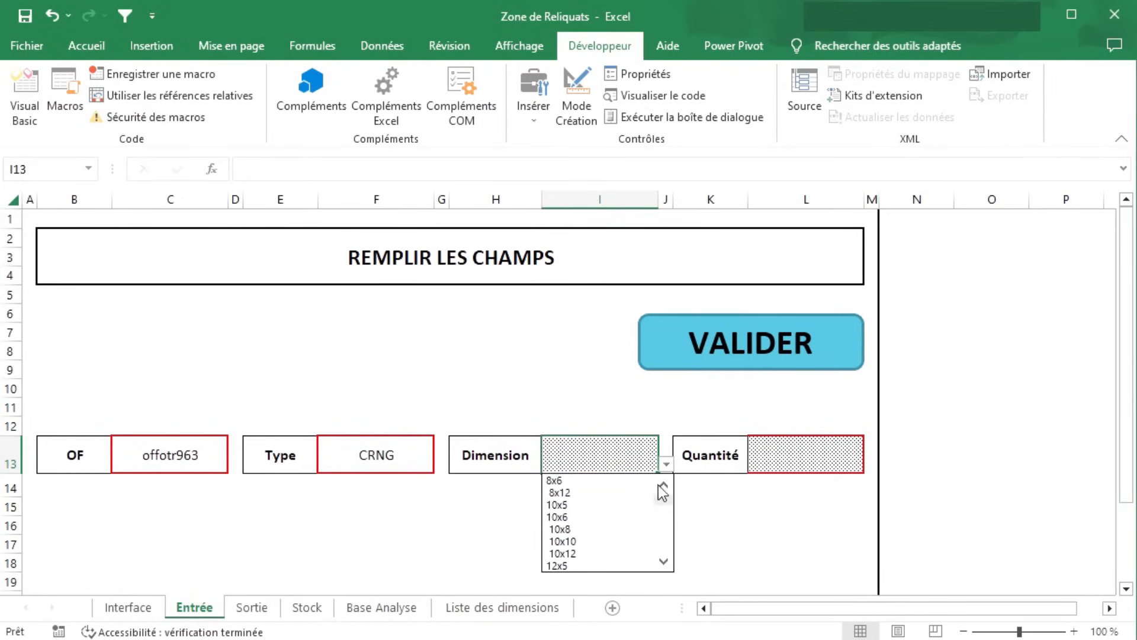
left_click(593, 480)
Enter a quantity of 12 for the CRNG entry, validate it and dismiss the confirmation.
left_click(790, 464)
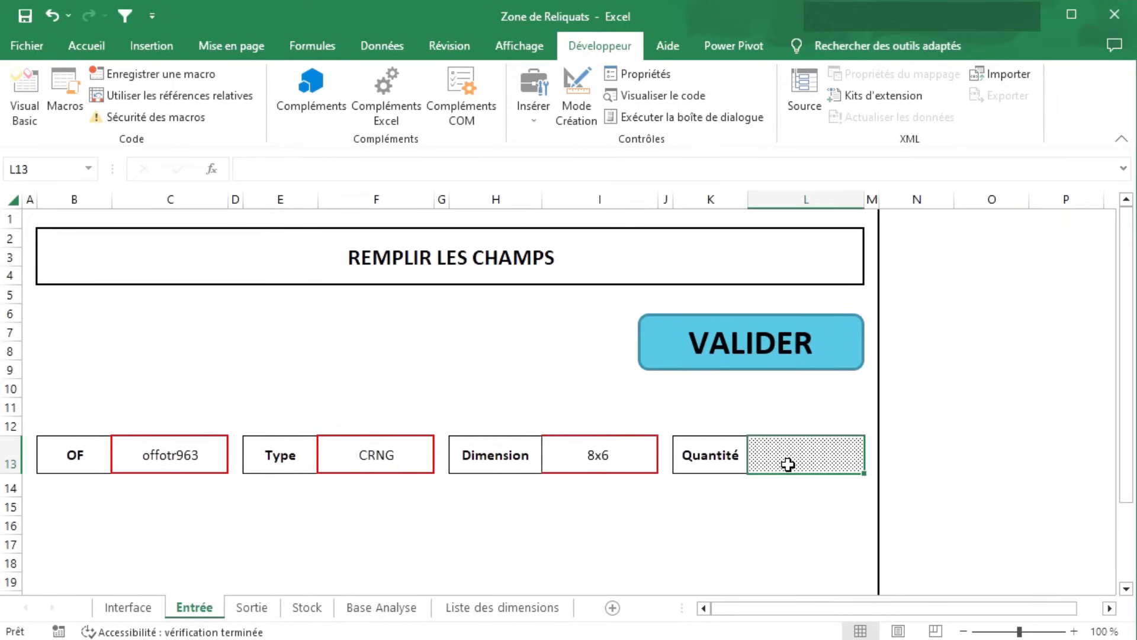
type("12")
key("Return")
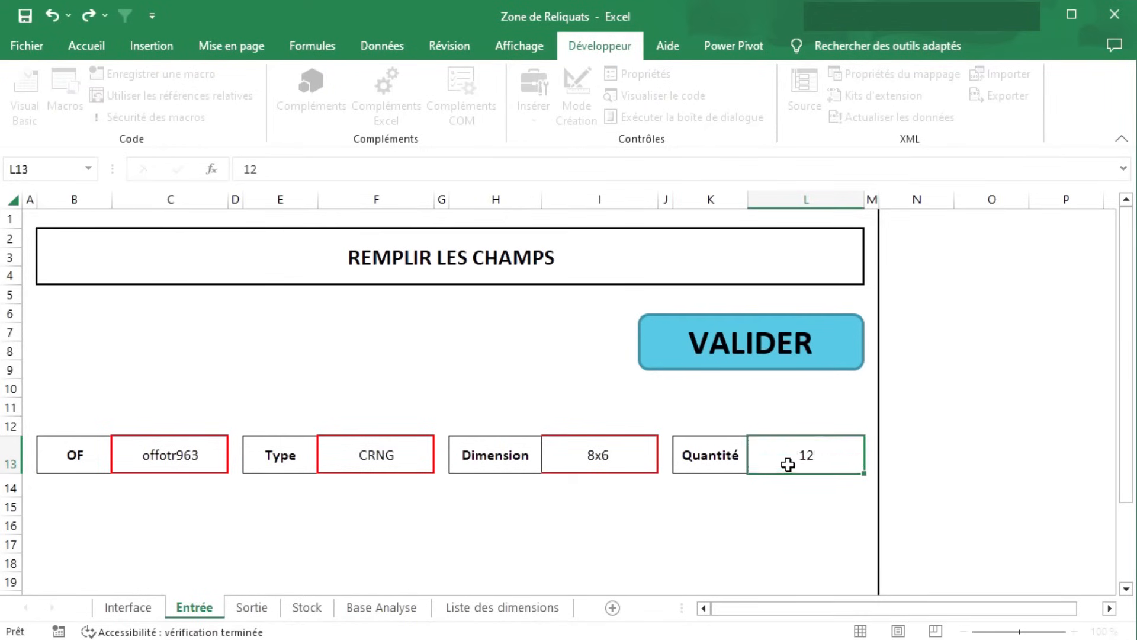
left_click(740, 348)
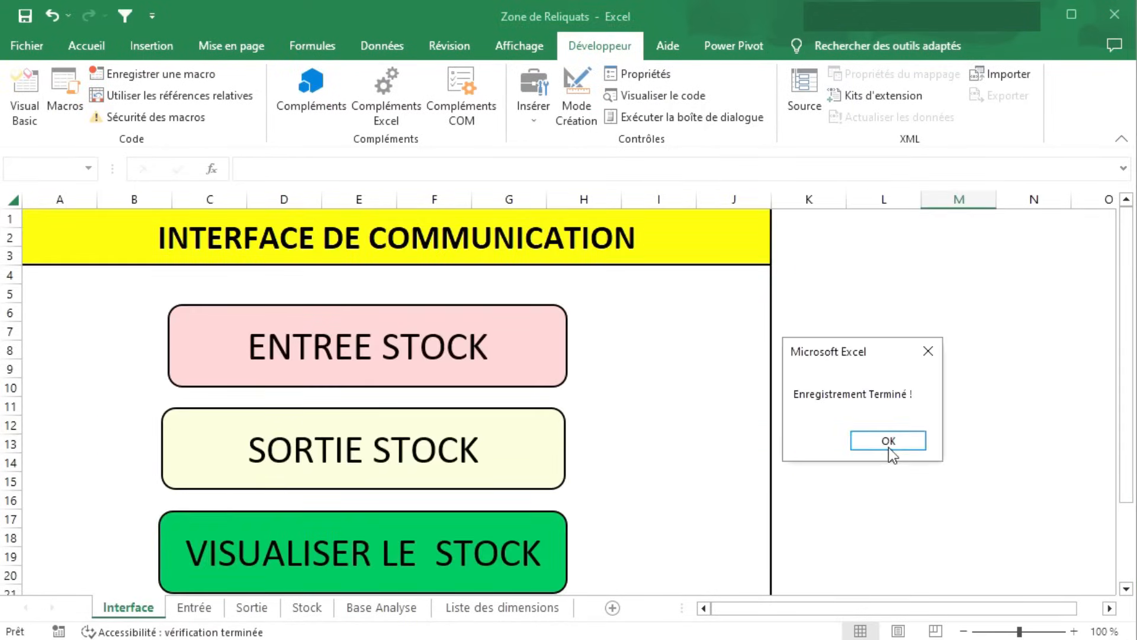
left_click(888, 446)
Open the stock view and examine the CRNG 8x6 quantity and the Total row beneath the stock tables.
left_click(253, 572)
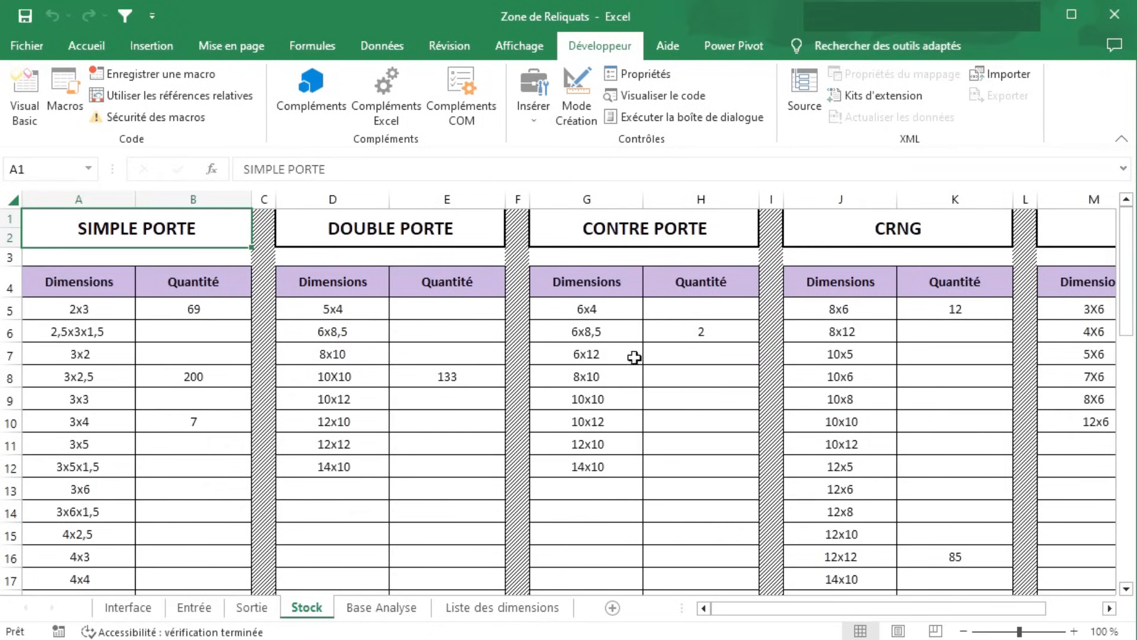
left_click(988, 310)
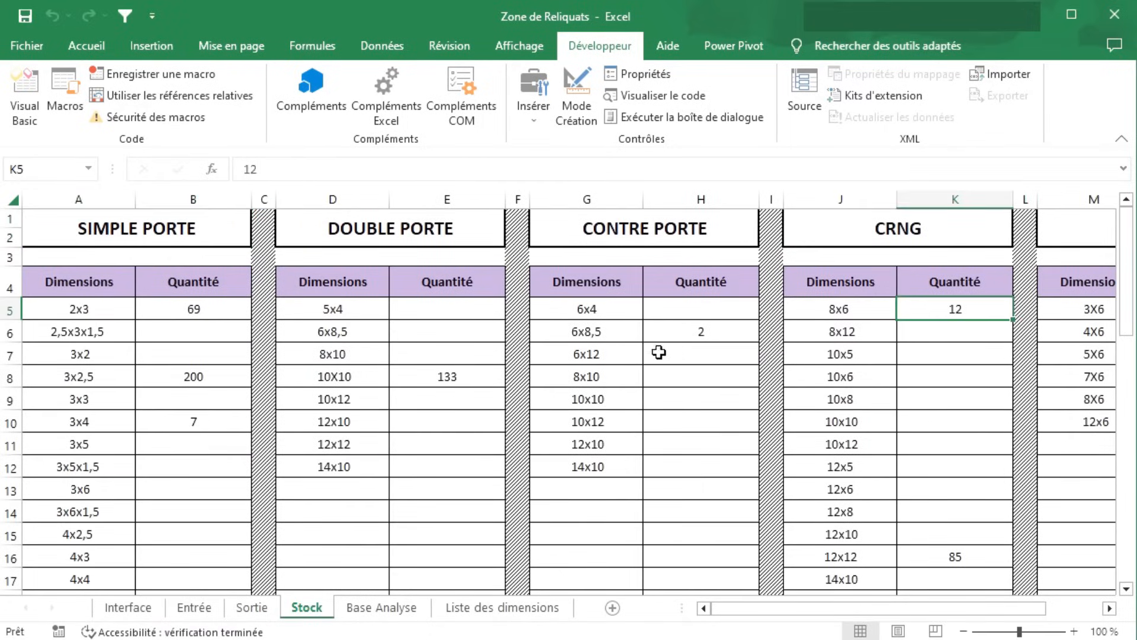
scroll(589, 361, "down", 12)
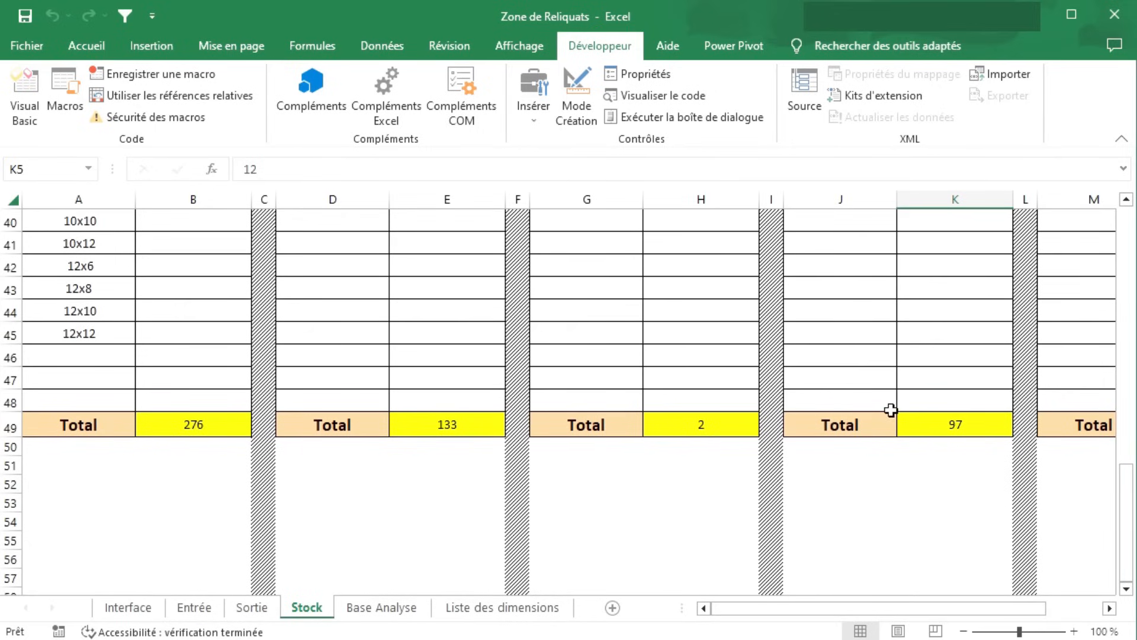
mouse_move(920, 609)
left_mouse_down()
mouse_move(983, 610)
mouse_move(926, 610)
left_mouse_up()
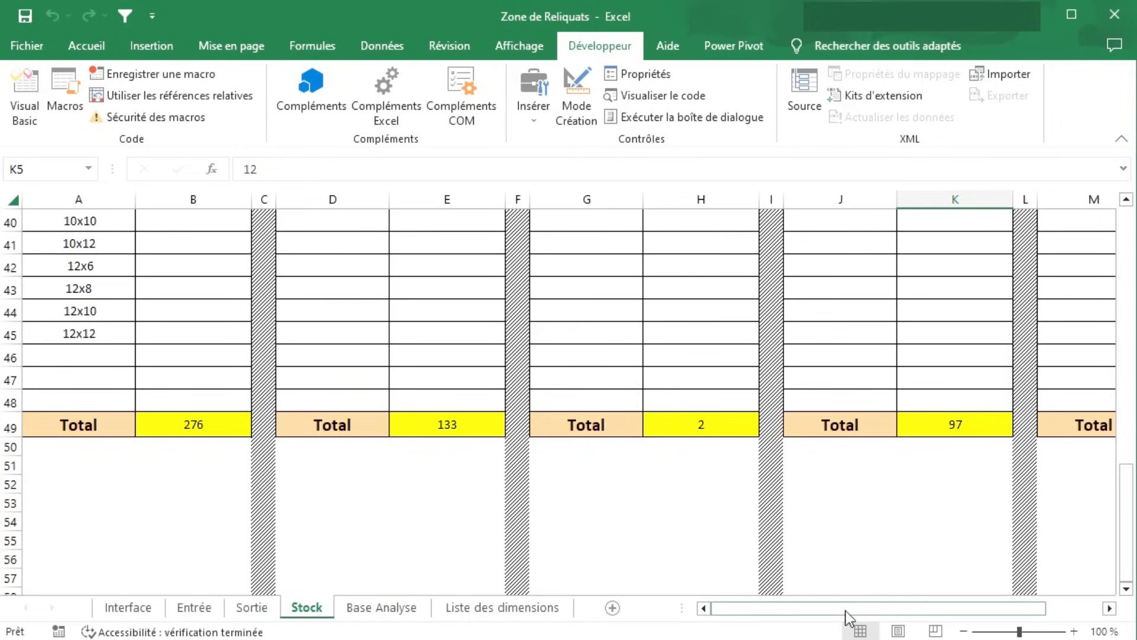
left_click_drag(845, 610, 804, 607)
scroll(805, 522, "up", 13)
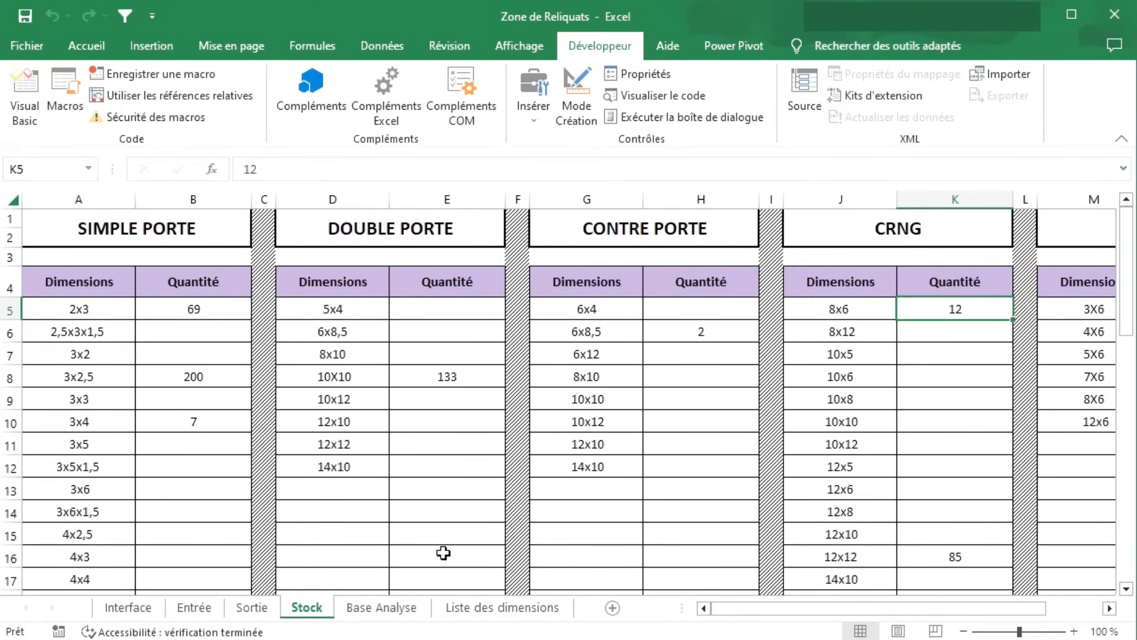
Reopen the stock view from the Interface sheet and examine the SIMPLE PORTE quantity for dimension 3x2.
left_click(129, 607)
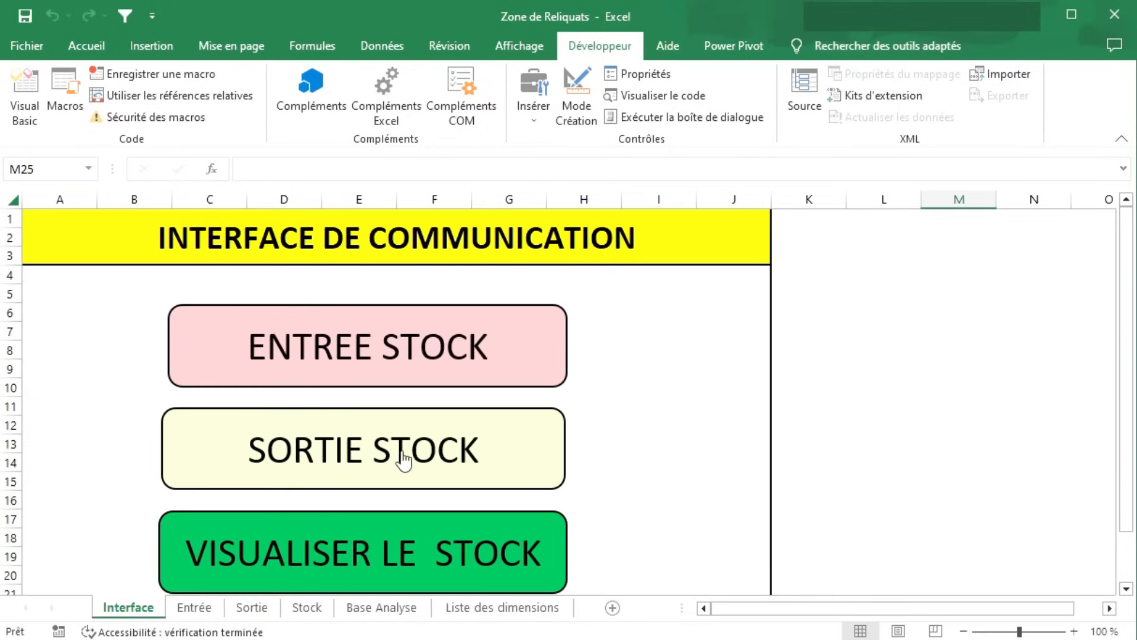
left_click(408, 551)
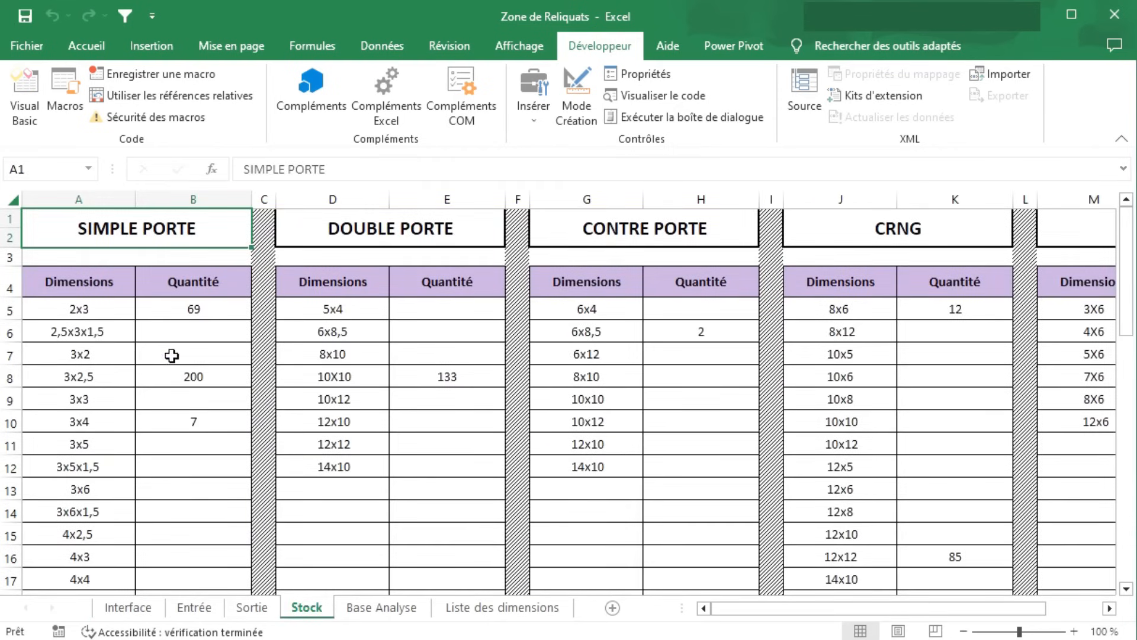
left_click(200, 347)
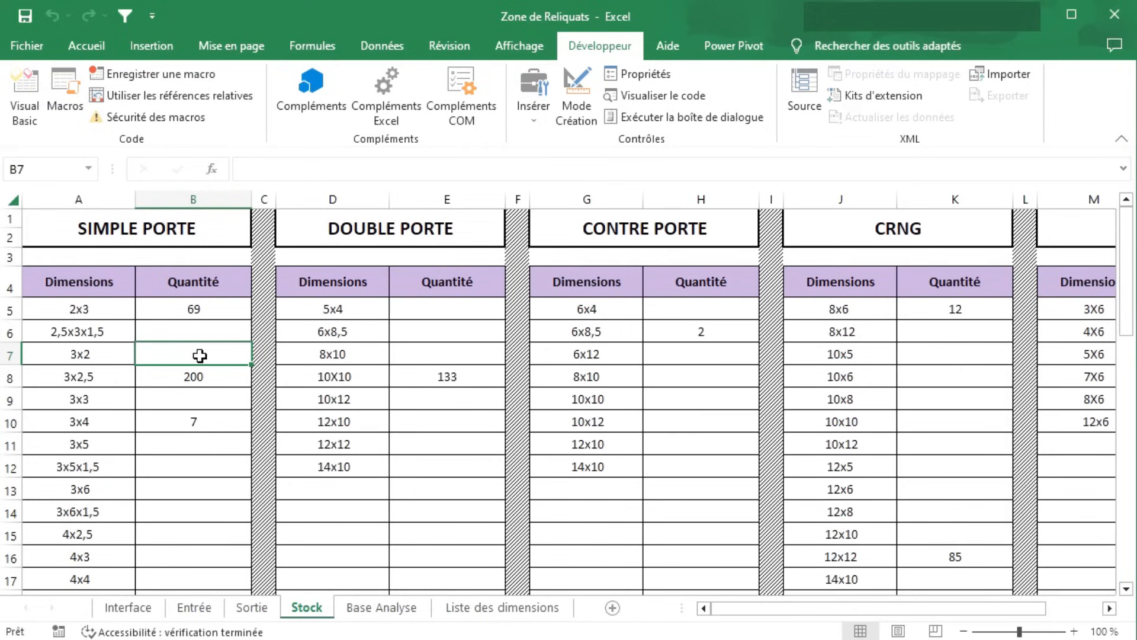
left_click(84, 354)
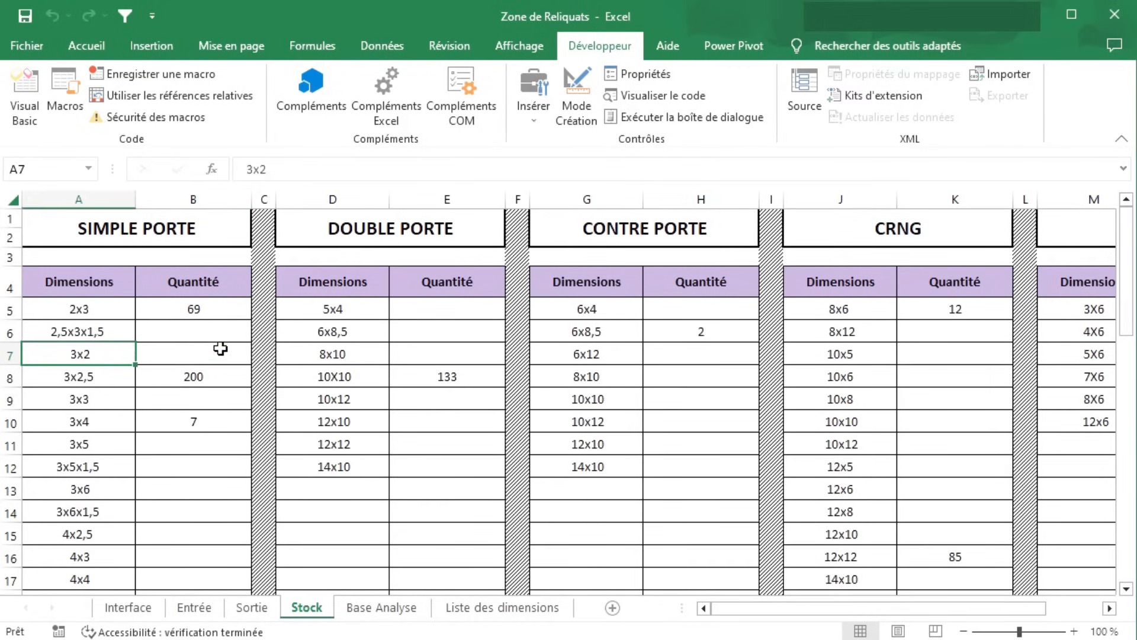
left_click(220, 348)
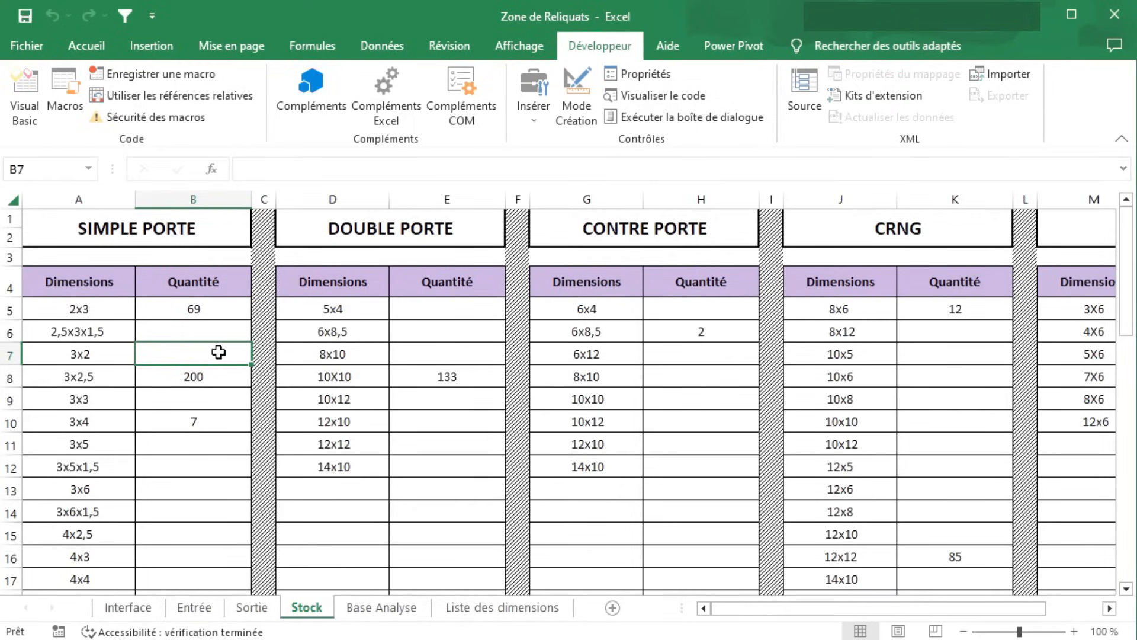
left_click(90, 355)
Open the stock withdrawal form from the Interface sheet and set the type to Simple_Porte and the dimension to 3x2.
left_click(128, 607)
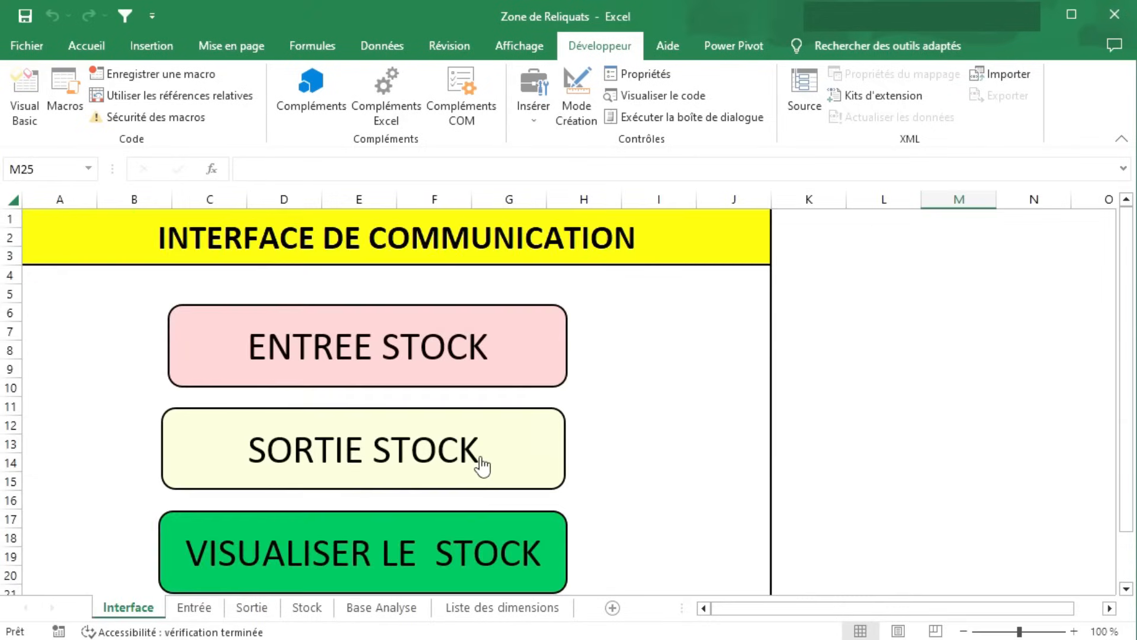
left_click(481, 466)
left_click(173, 460)
left_click(267, 464)
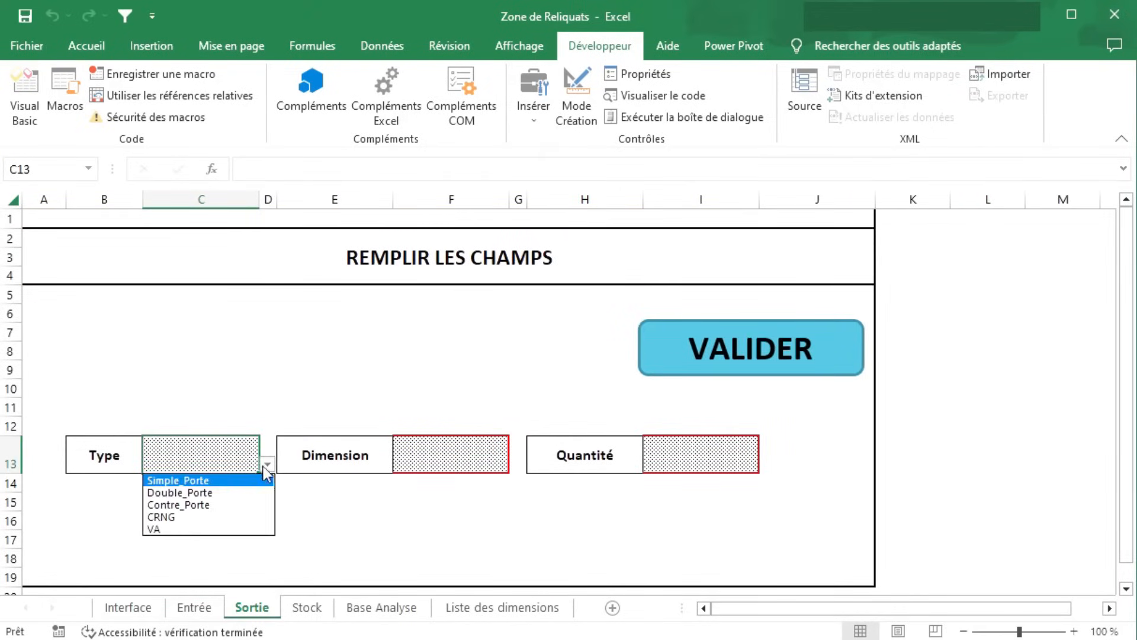
left_click(189, 480)
left_click(450, 456)
left_click(517, 464)
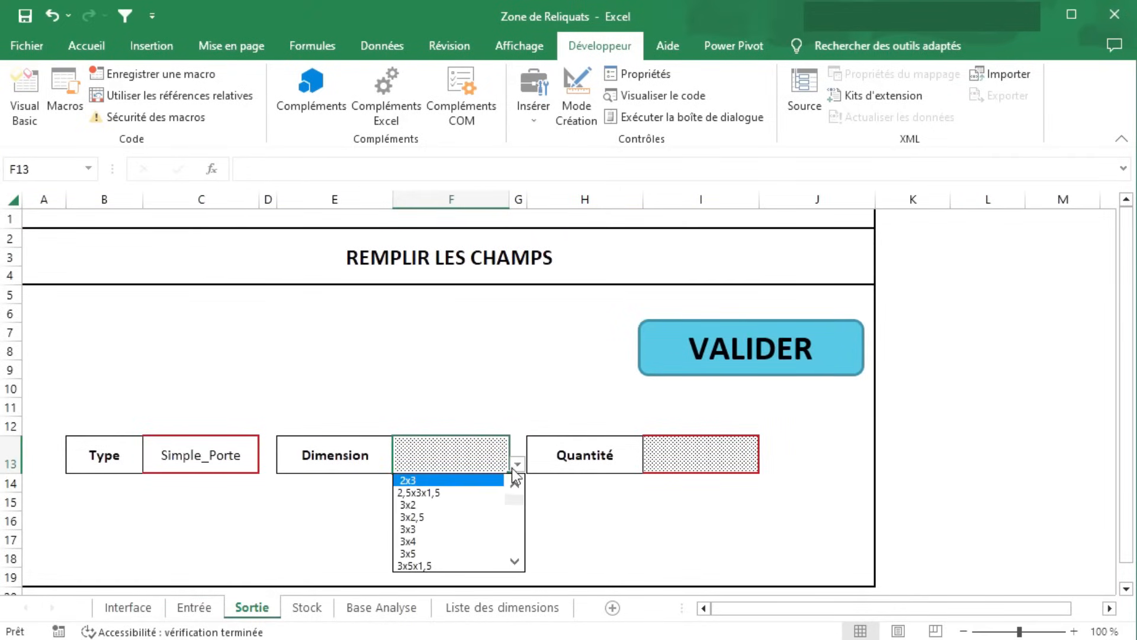
left_click(464, 504)
Enter a withdrawal quantity of 1, try to validate the stock withdrawal and dismiss the message.
left_click(661, 458)
type("1")
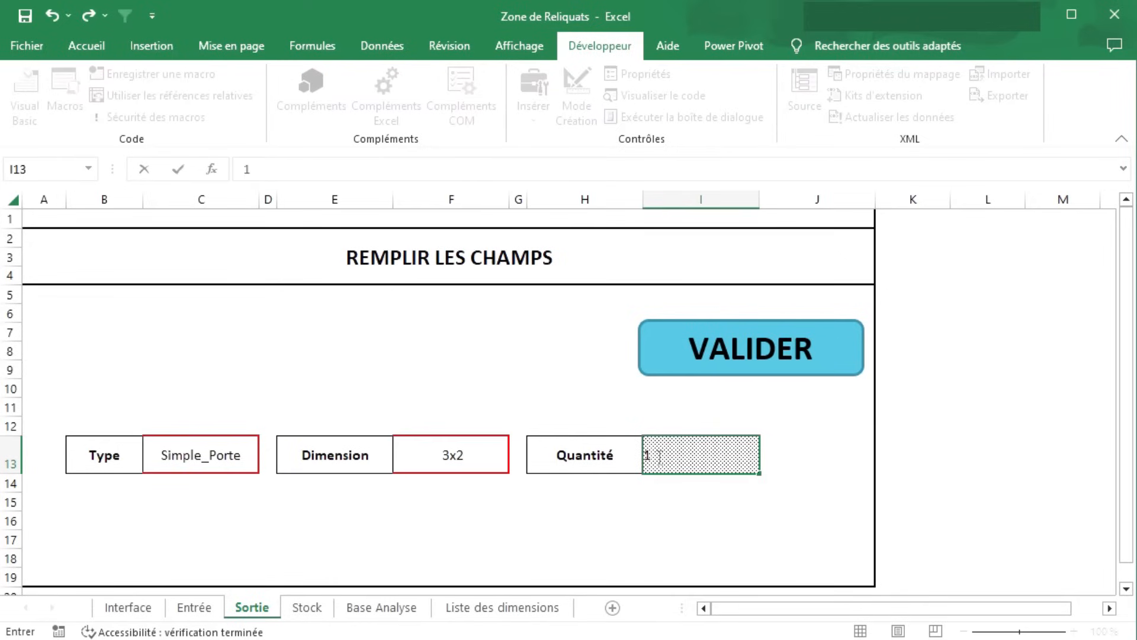
key("Return")
left_click(826, 363)
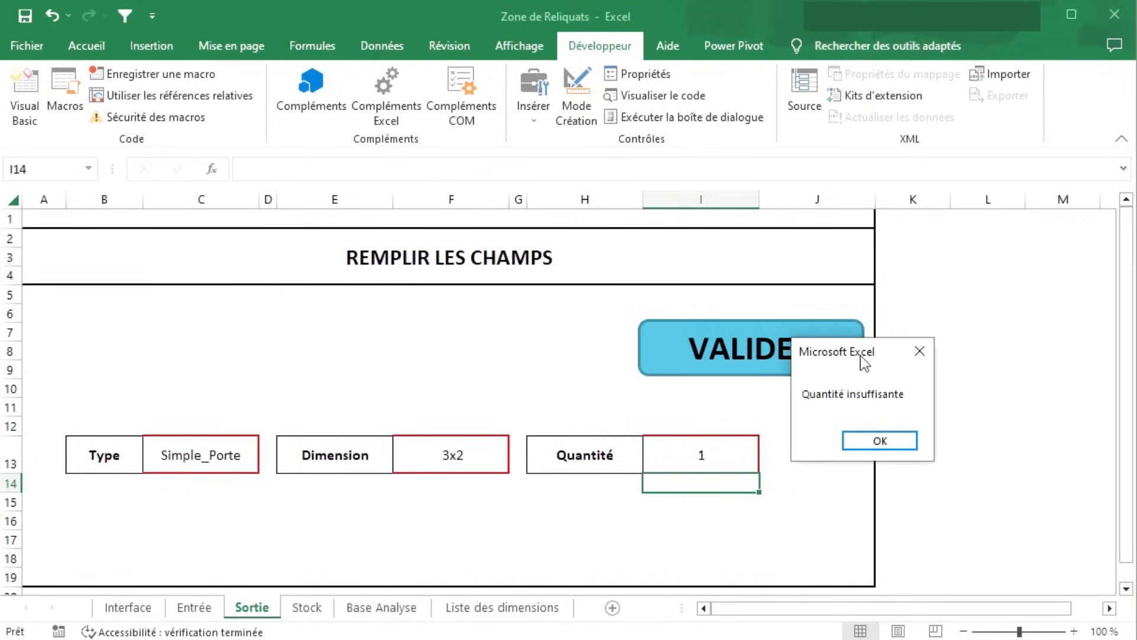
left_click(909, 443)
left_click(812, 470)
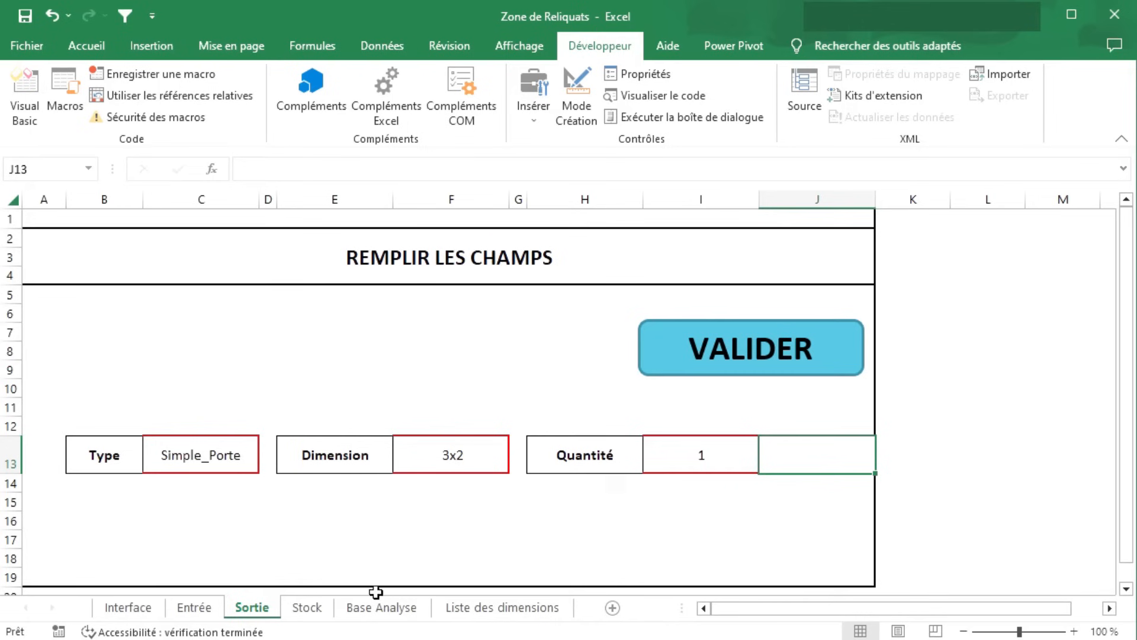
Reopen the stock view from the Interface sheet and examine the SIMPLE PORTE quantity for dimension 3x2,5.
left_click(128, 608)
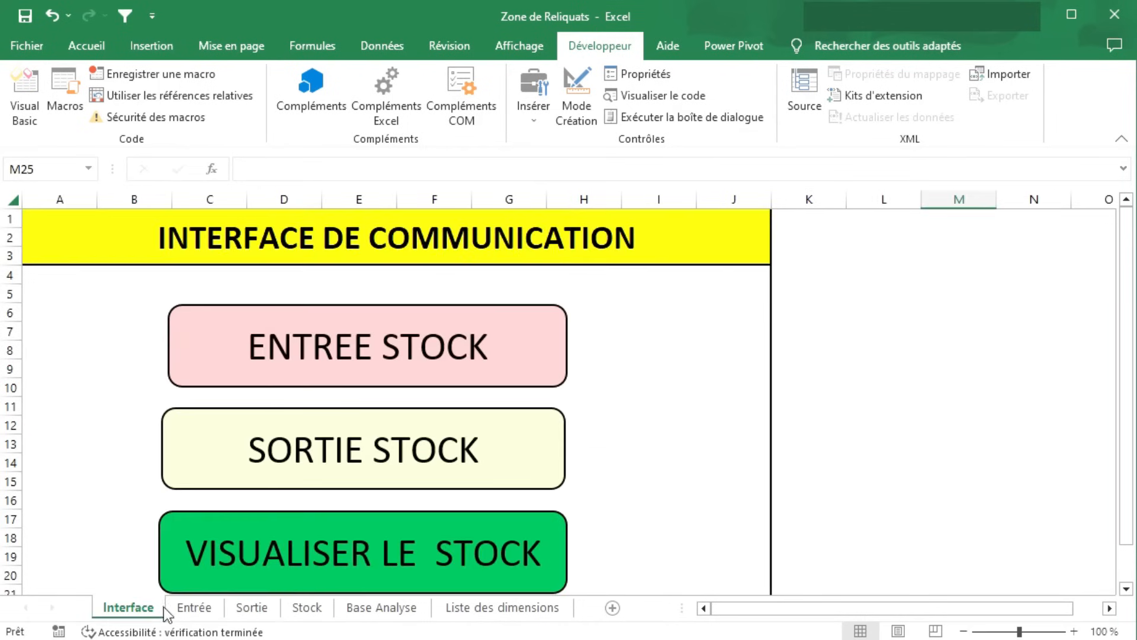
left_click(356, 547)
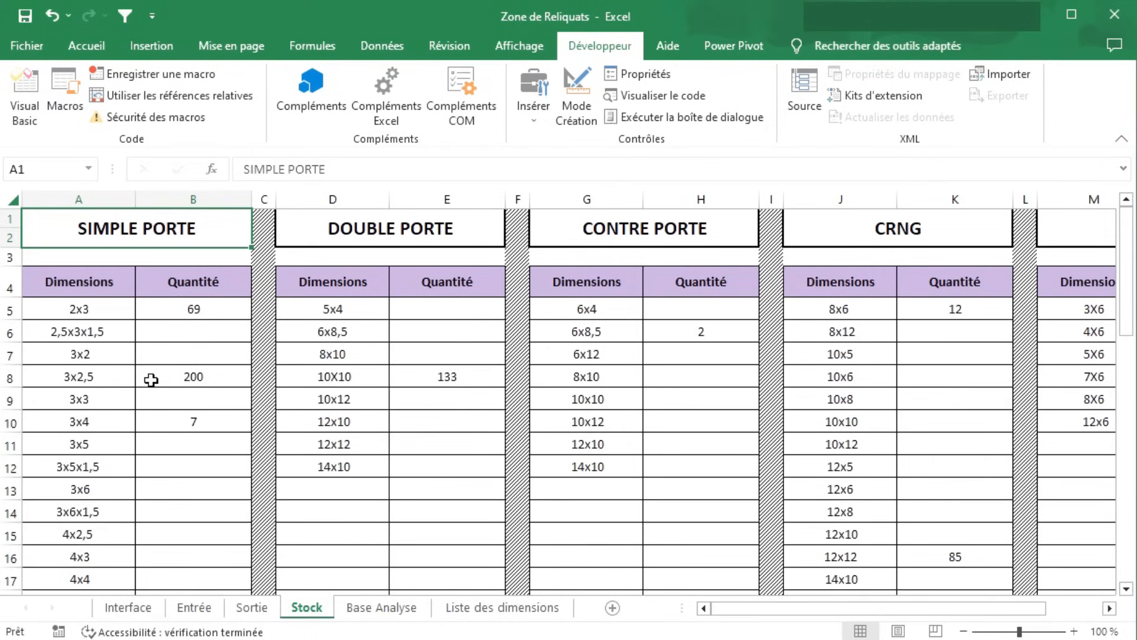
left_click(199, 376)
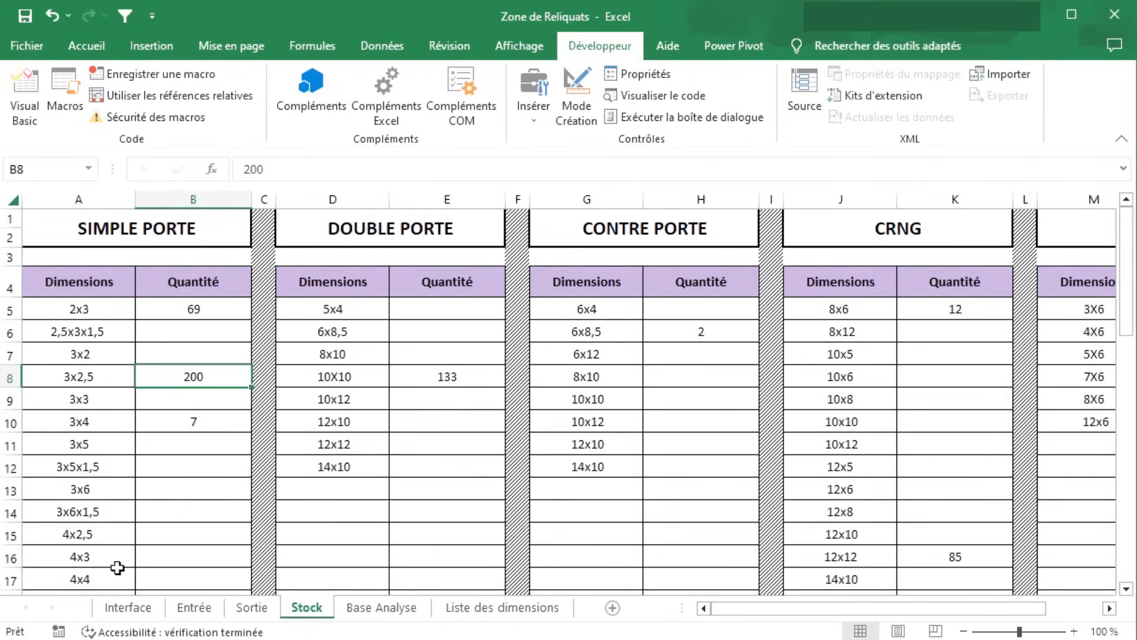
Open the stock withdrawal form from the Interface sheet and set the dimension to 3x2,5 for the Simple_Porte type.
left_click(130, 606)
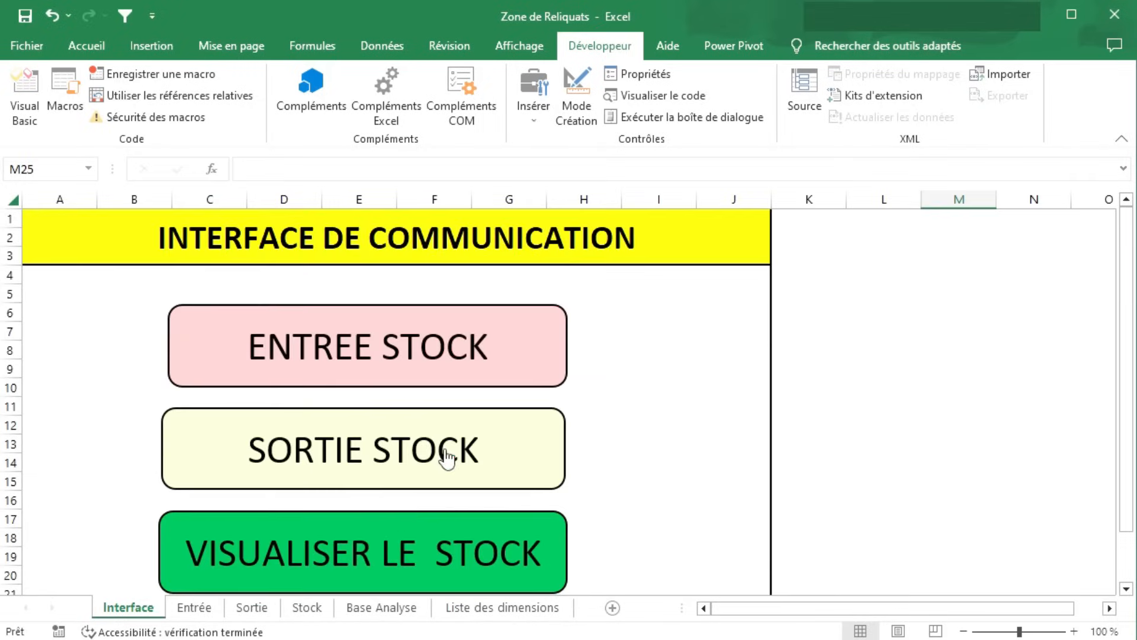
left_click(385, 456)
left_click(223, 451)
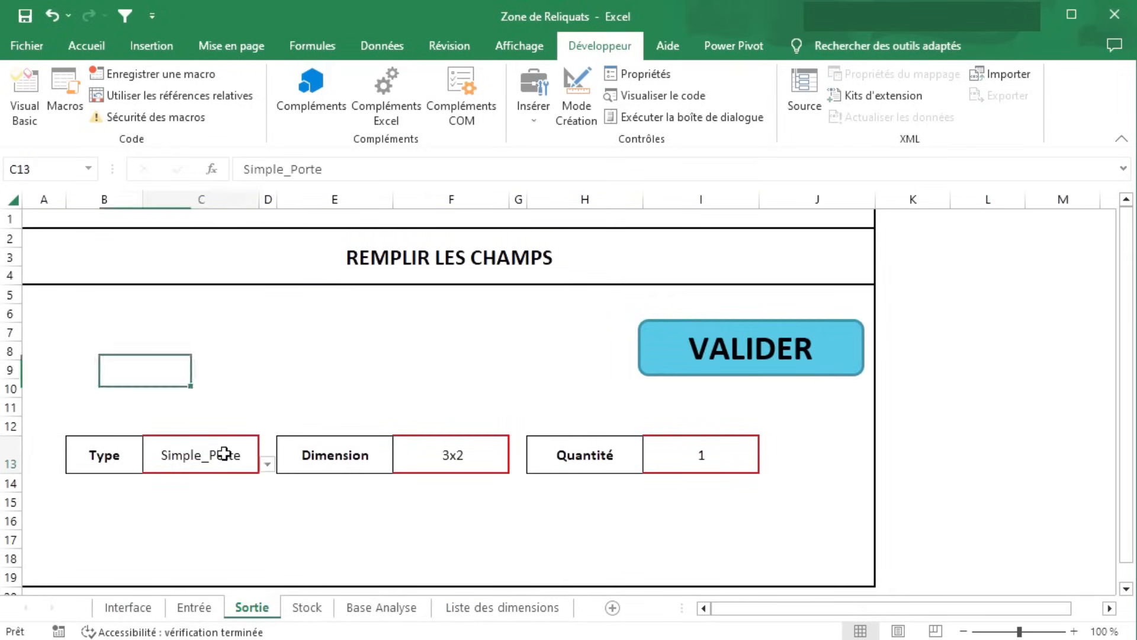
left_click(483, 445)
left_click(517, 464)
left_click(448, 493)
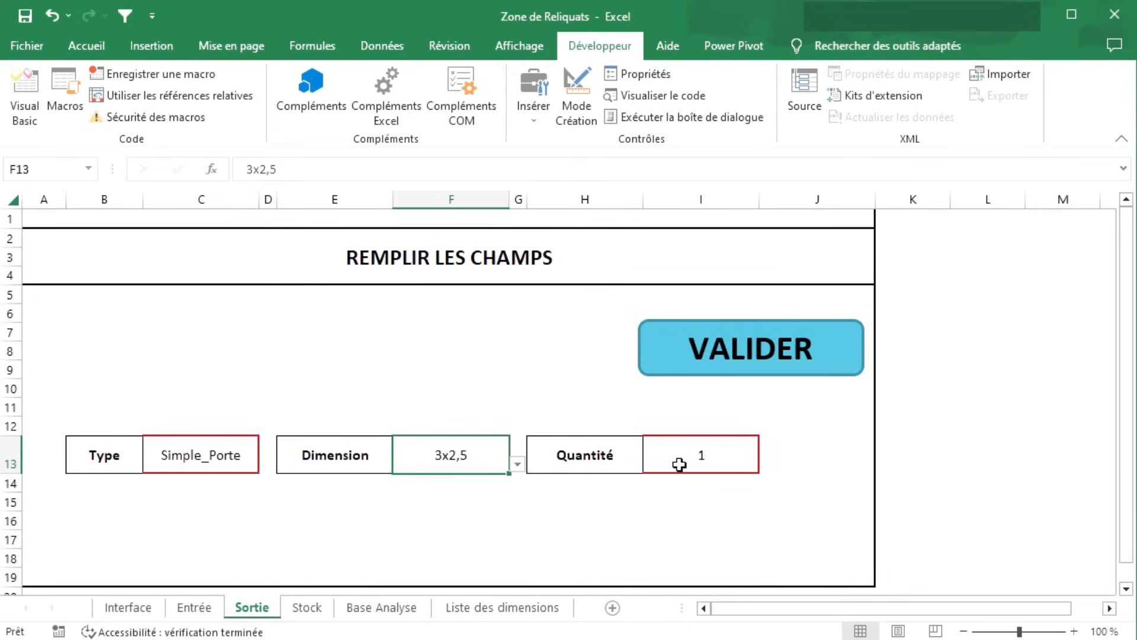
Set the withdrawal quantity to 150, validate the stock withdrawal and dismiss the message.
left_click(675, 462)
double_click(675, 464)
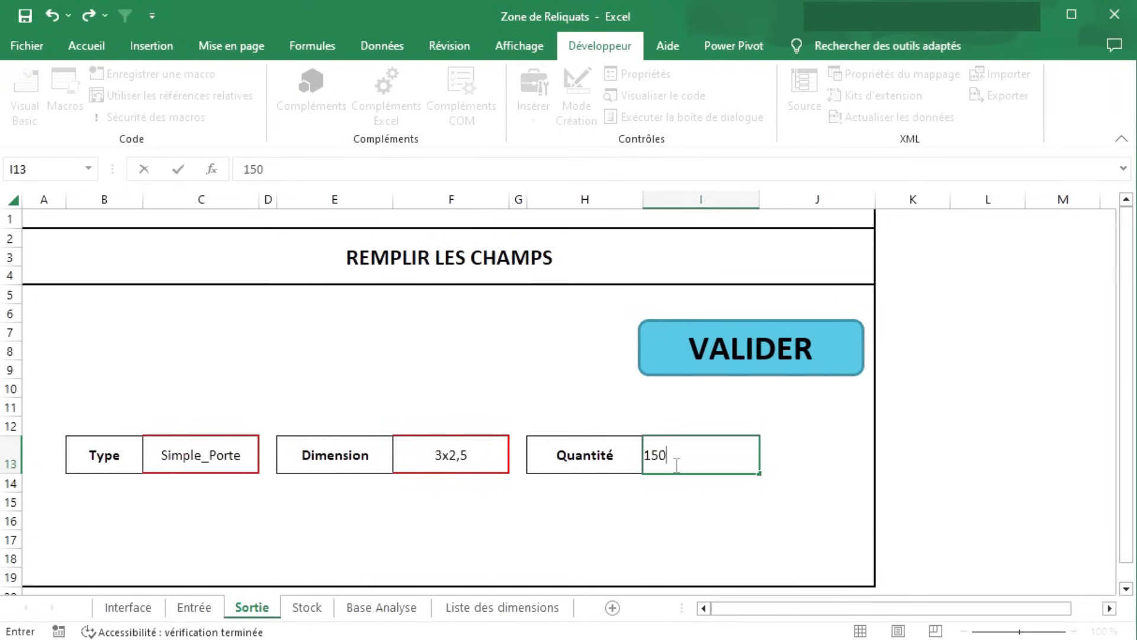
key("Return")
left_click(690, 358)
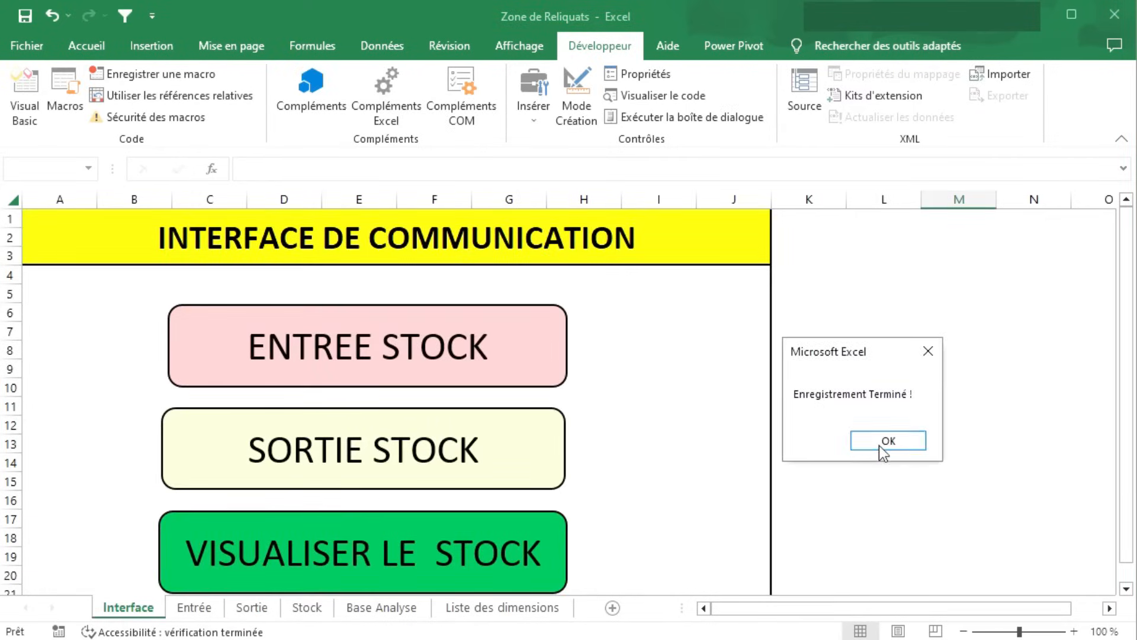
left_click(879, 446)
Reopen the stock view and examine the SIMPLE PORTE quantity for 3x2,5 and the DOUBLE PORTE quantity for 10X10.
left_click(297, 552)
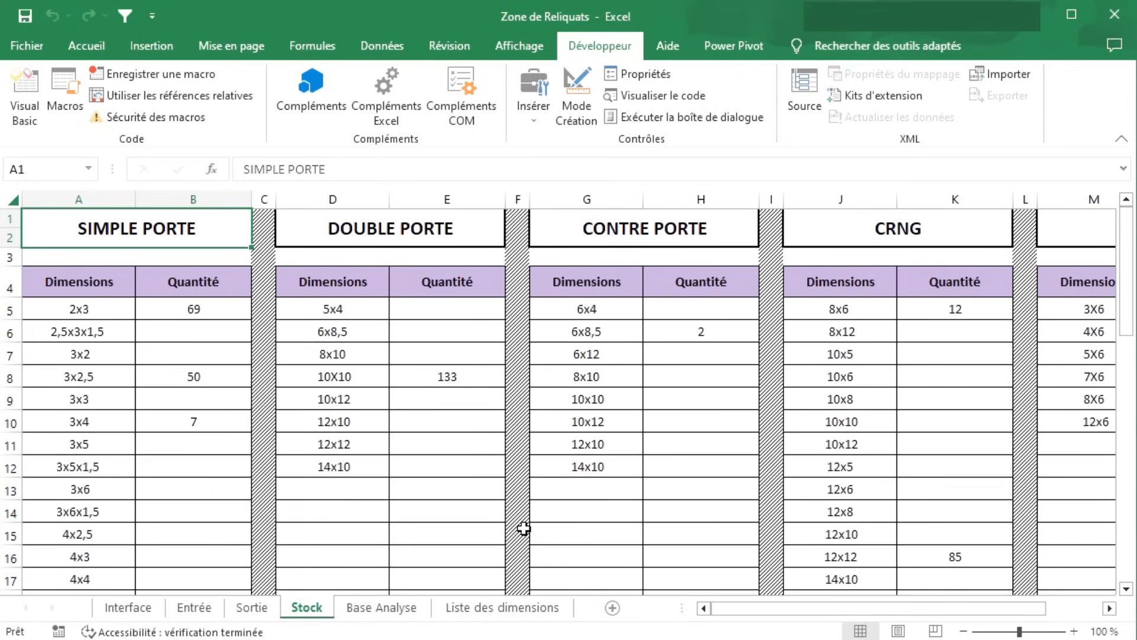
left_click(180, 379)
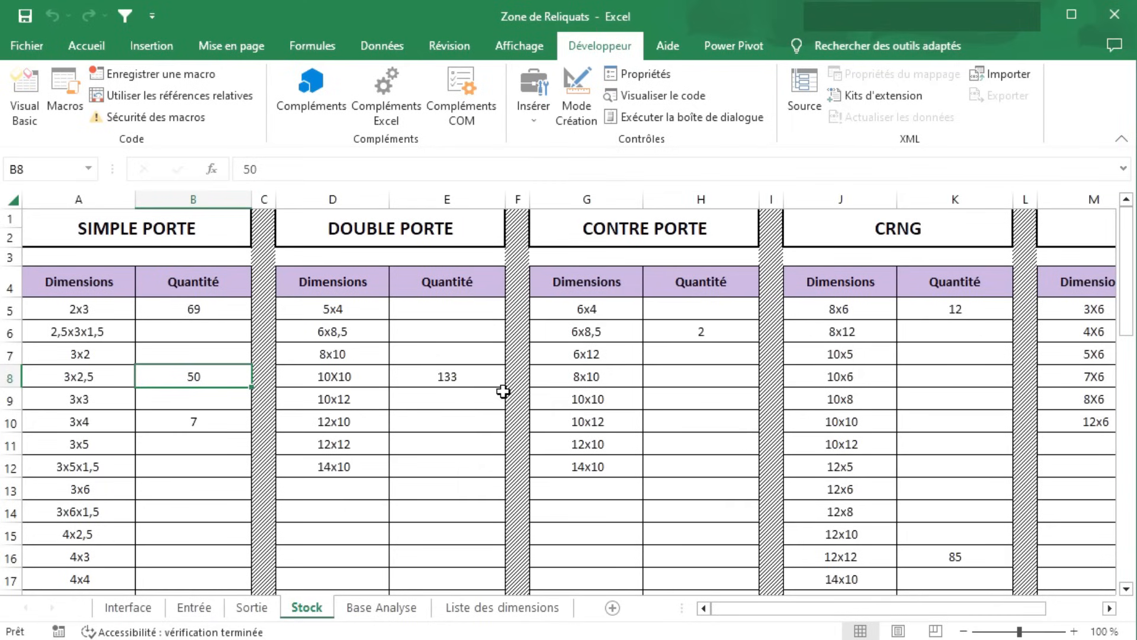
left_click(340, 372)
left_click(426, 379)
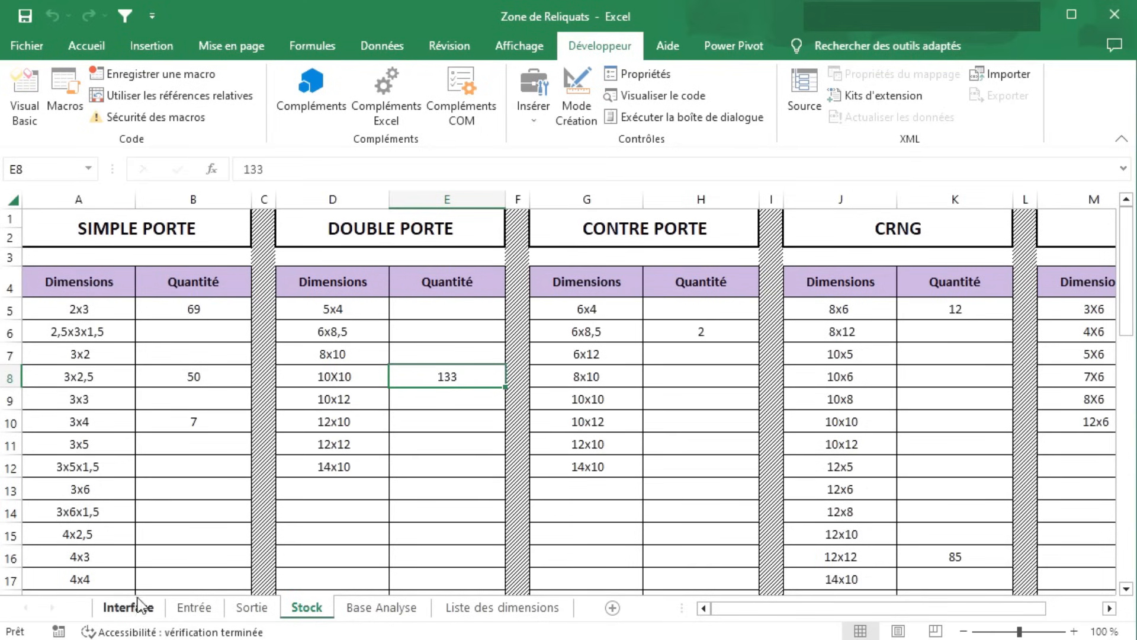
Open the stock withdrawal form from the Interface sheet and set the type to Double_Porte and the dimension to 10X10.
left_click(128, 612)
left_click(355, 454)
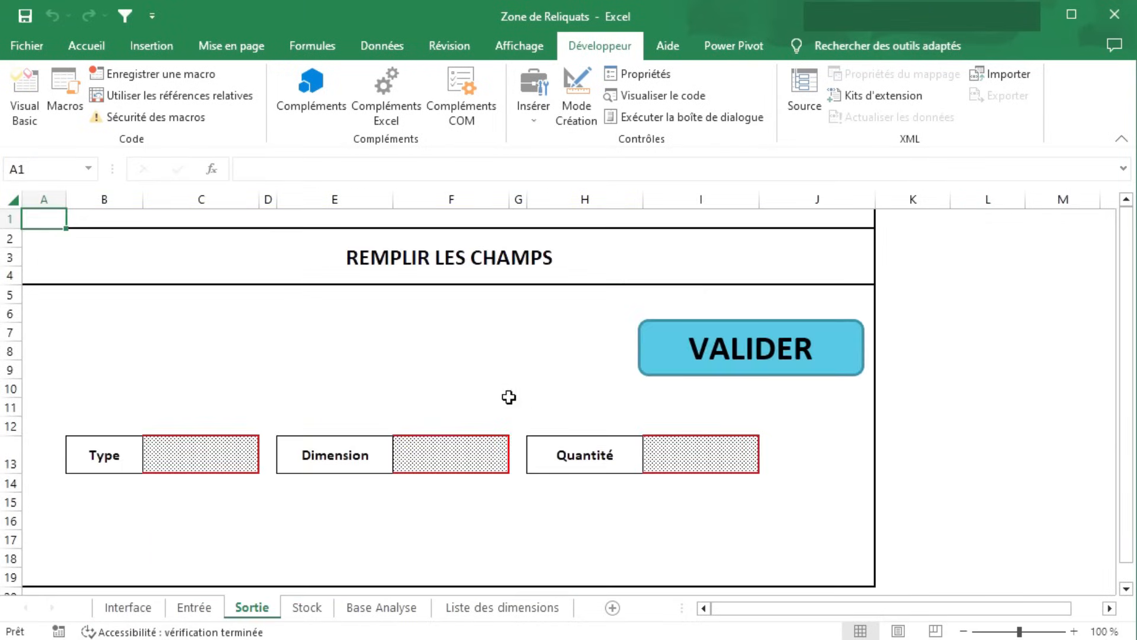
left_click(184, 453)
left_click(266, 465)
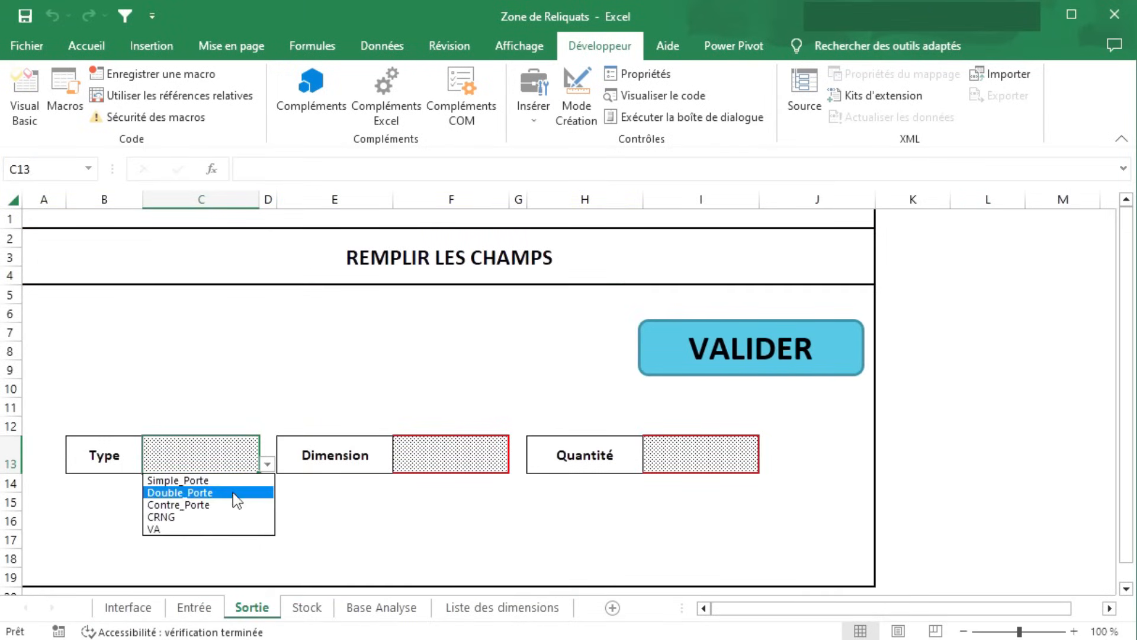
left_click(233, 492)
left_click(445, 453)
left_click(521, 464)
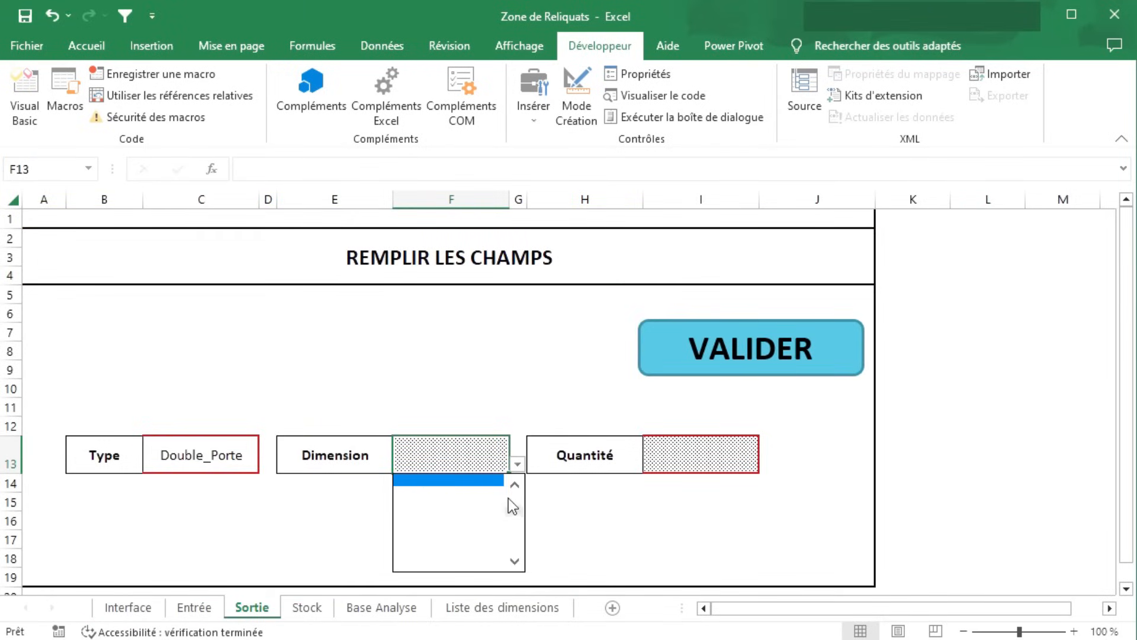
left_click(449, 516)
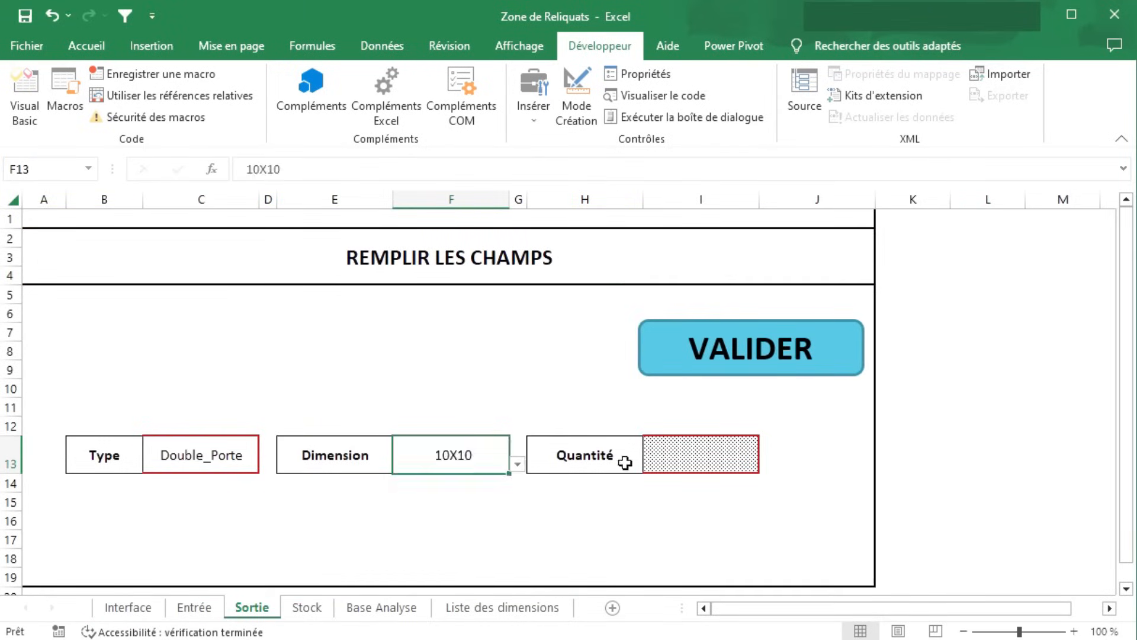
Enter a withdrawal quantity of 133, validate the stock withdrawal and dismiss the message.
left_click(715, 452)
type("133")
key("Return")
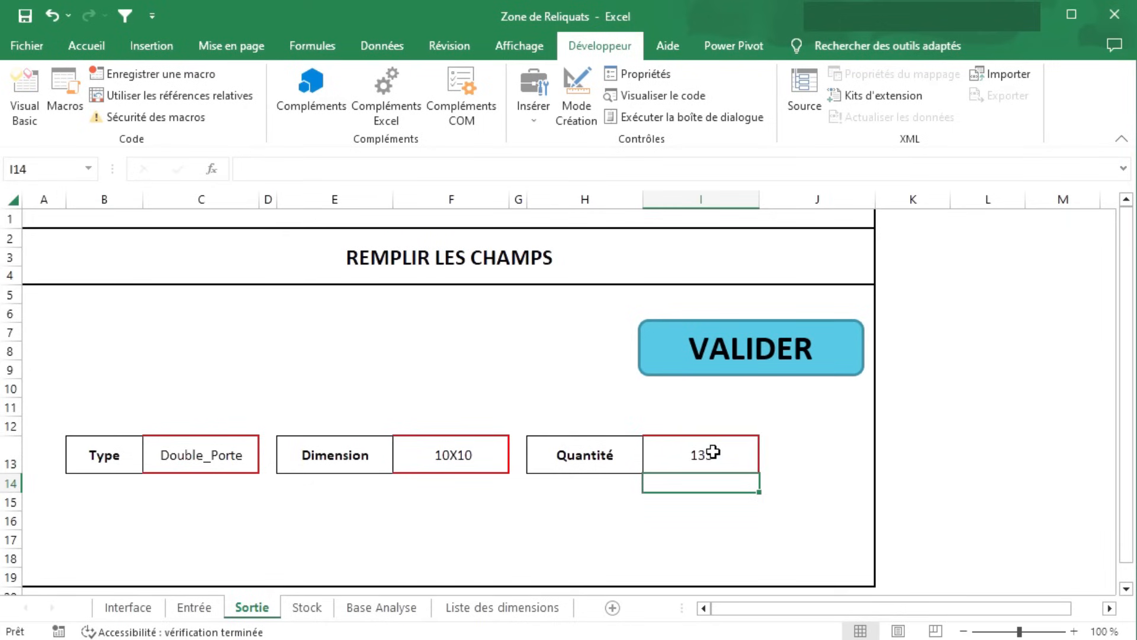
left_click(797, 381)
left_click(885, 440)
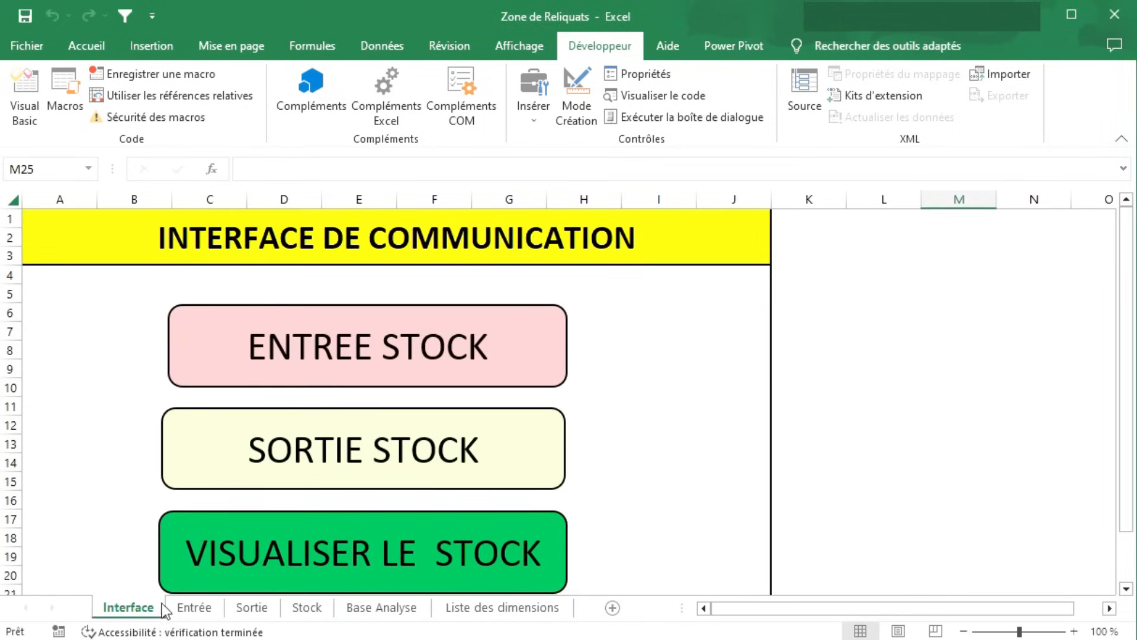
Reopen the stock view and examine the DOUBLE PORTE 10X10 quantity and the total row of every door type table.
left_click(225, 558)
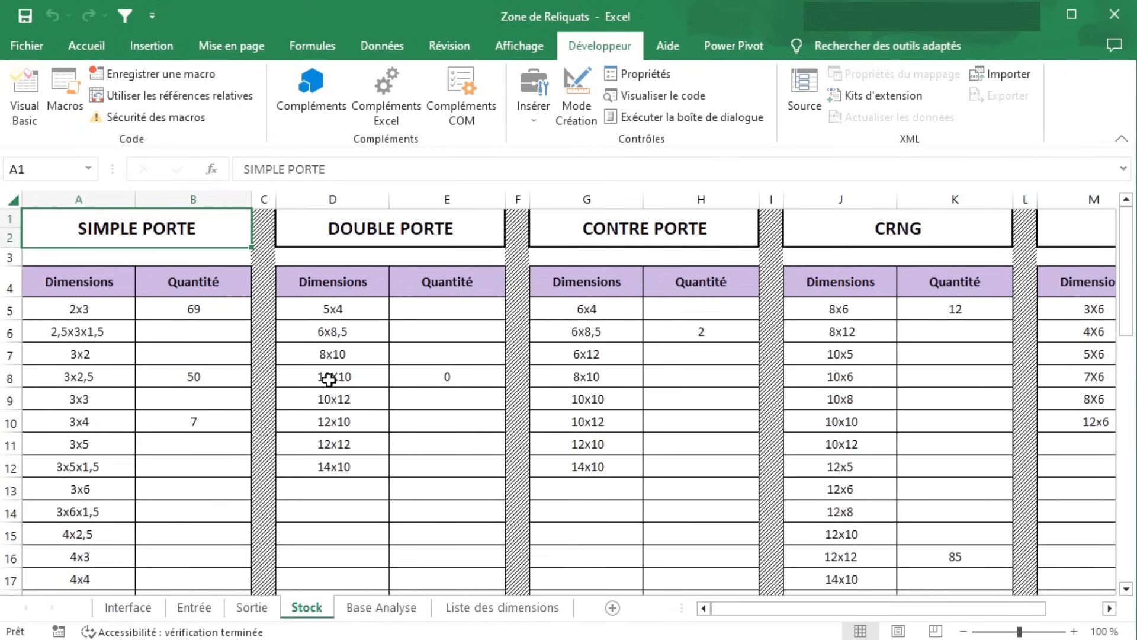
left_click(422, 379)
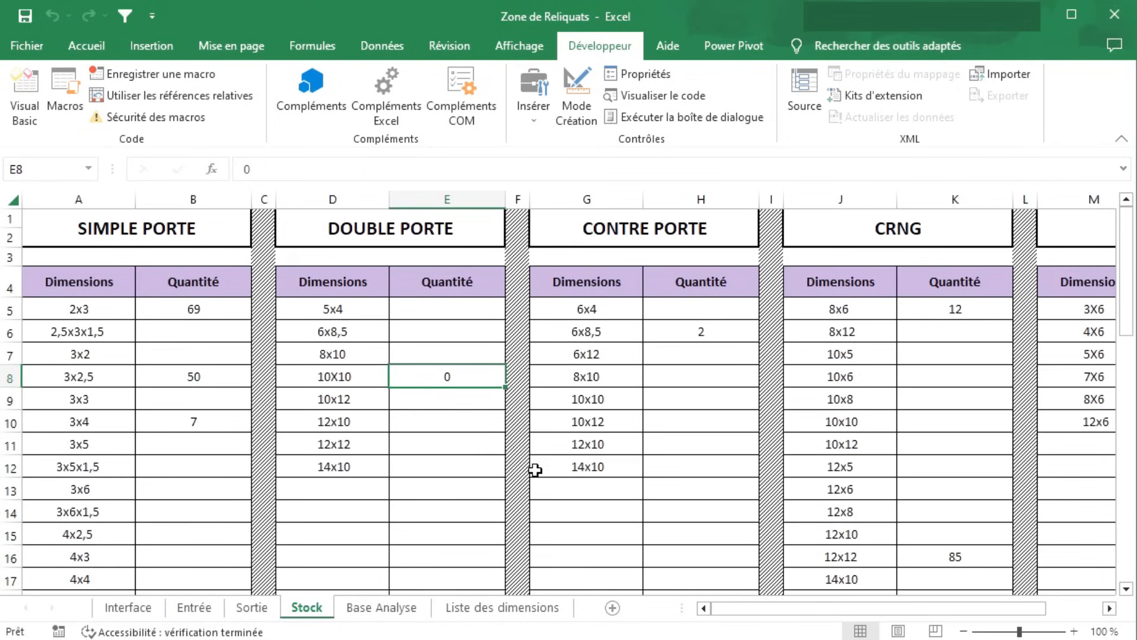
scroll(517, 459, "down", 14)
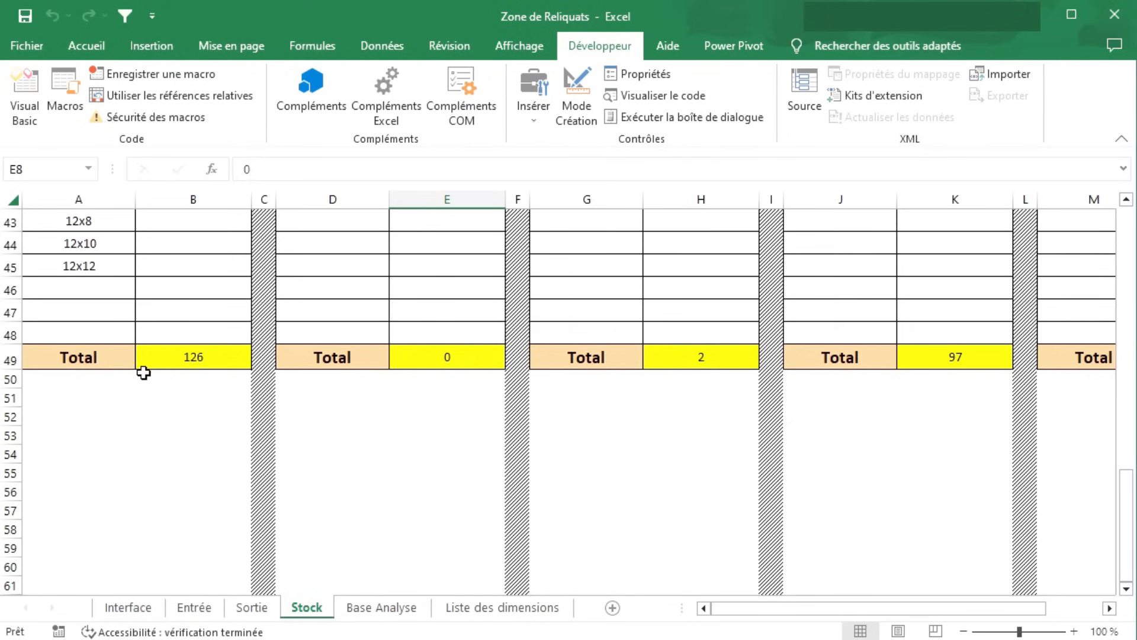
left_click_drag(788, 612, 888, 604)
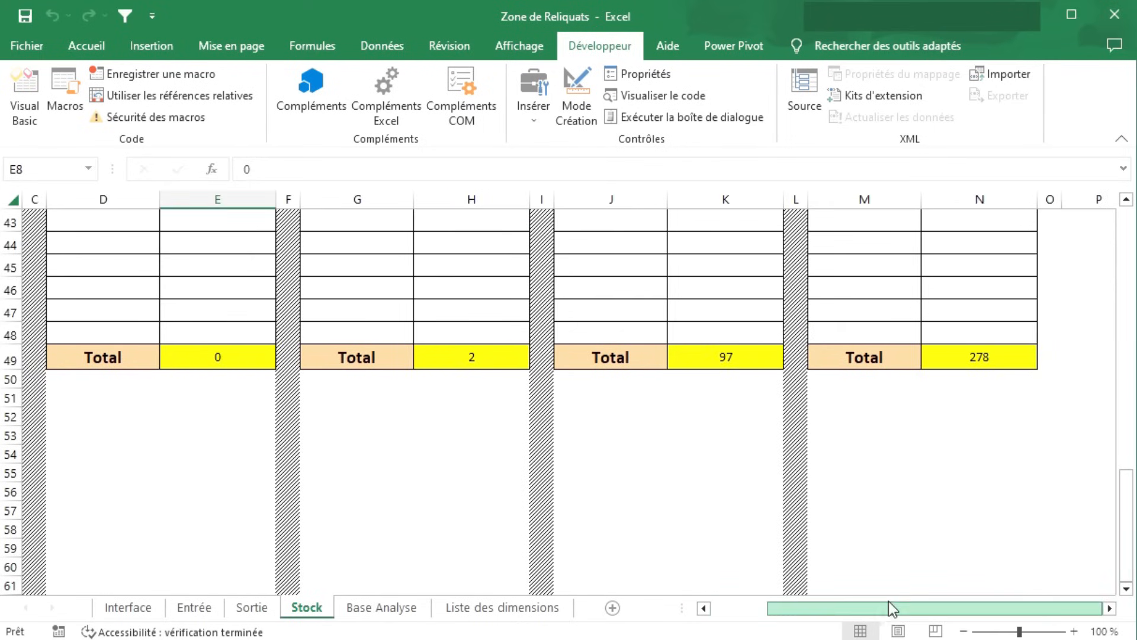
scroll(873, 478, "up", 14)
scroll(898, 420, "up", 1)
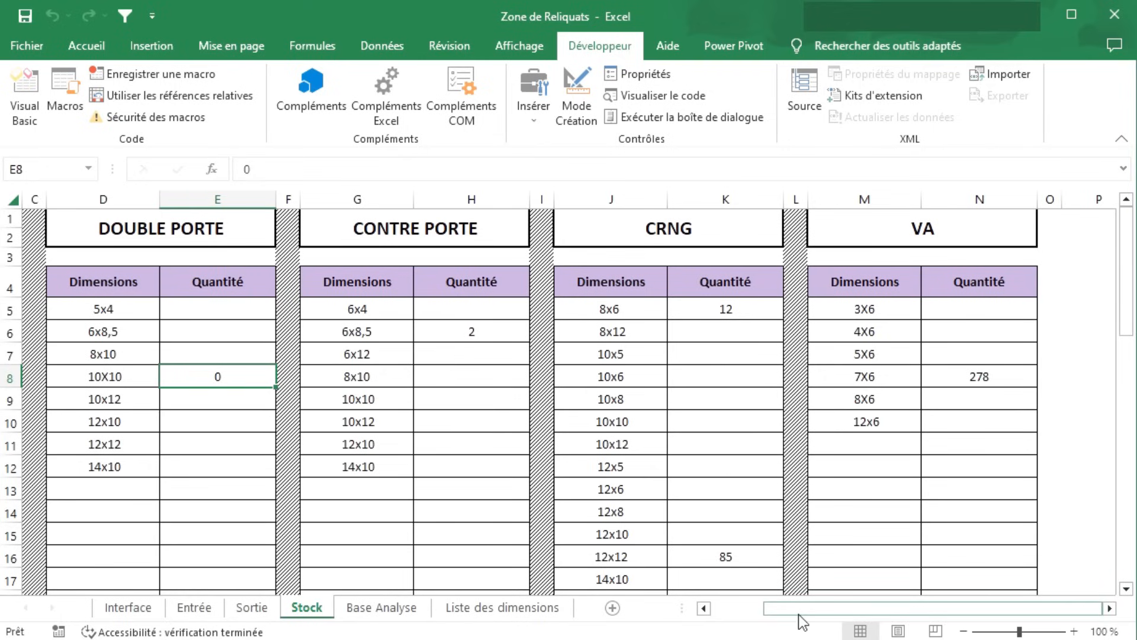
left_click_drag(795, 610, 741, 610)
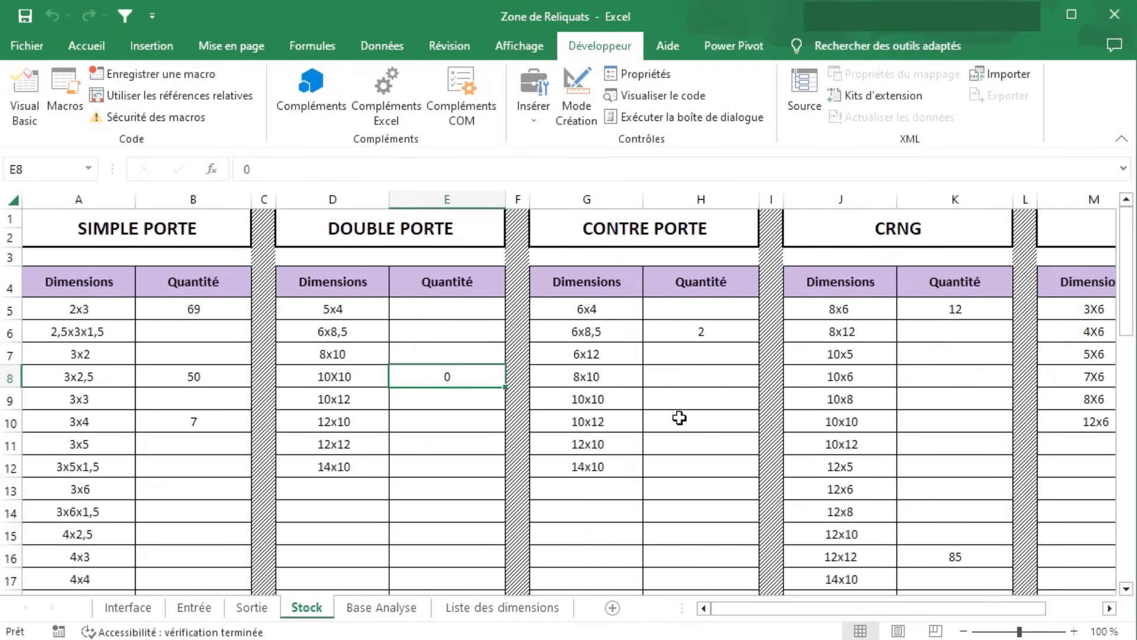
Go through the Interface sheet to the Entrée sheet and examine the choices offered for the Type field.
left_click(126, 607)
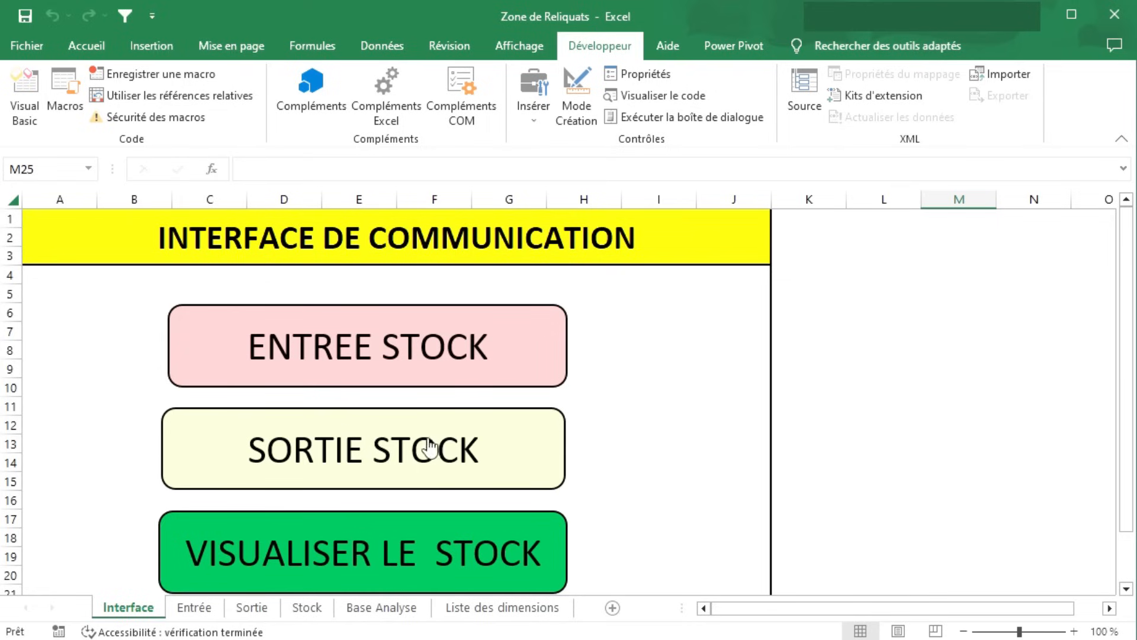
left_click(194, 613)
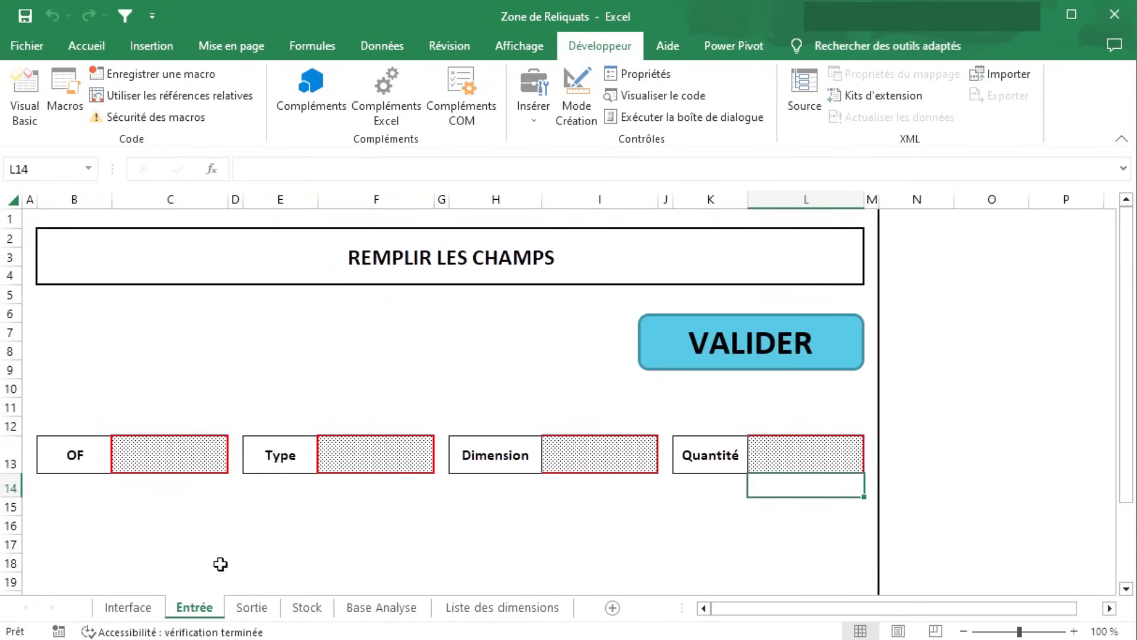
left_click(172, 453)
left_click(336, 461)
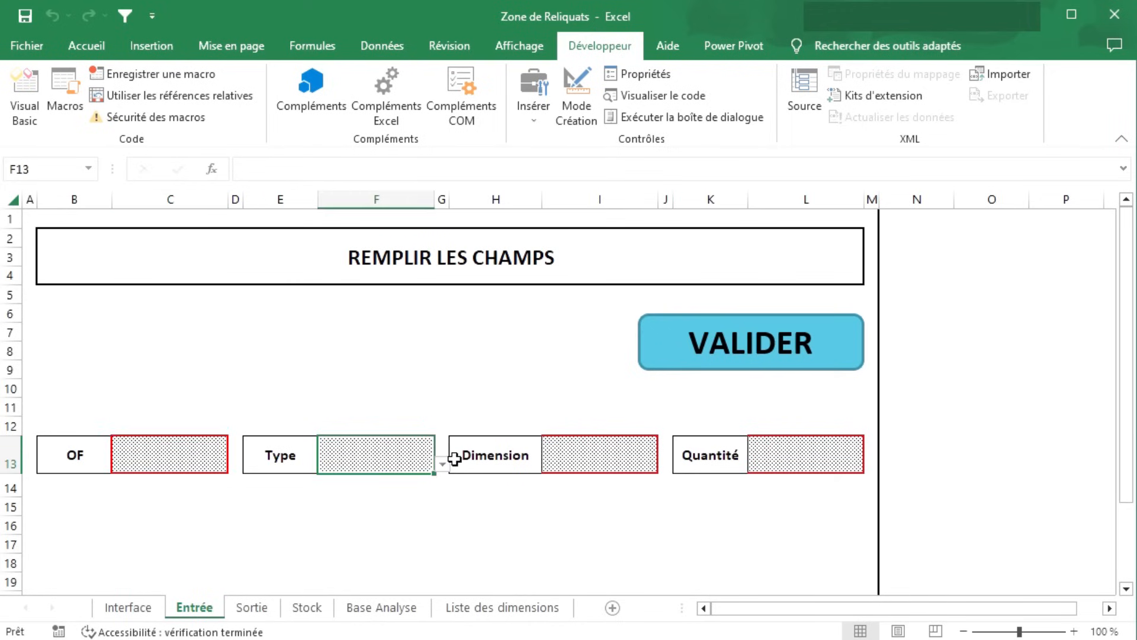
left_click(442, 464)
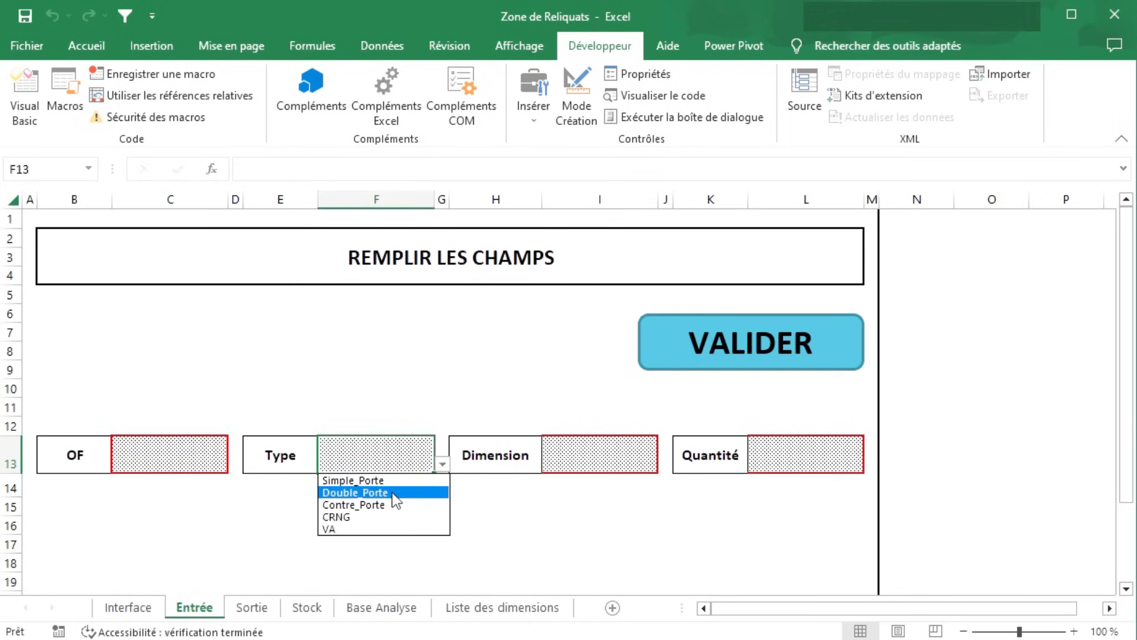
left_click(297, 350)
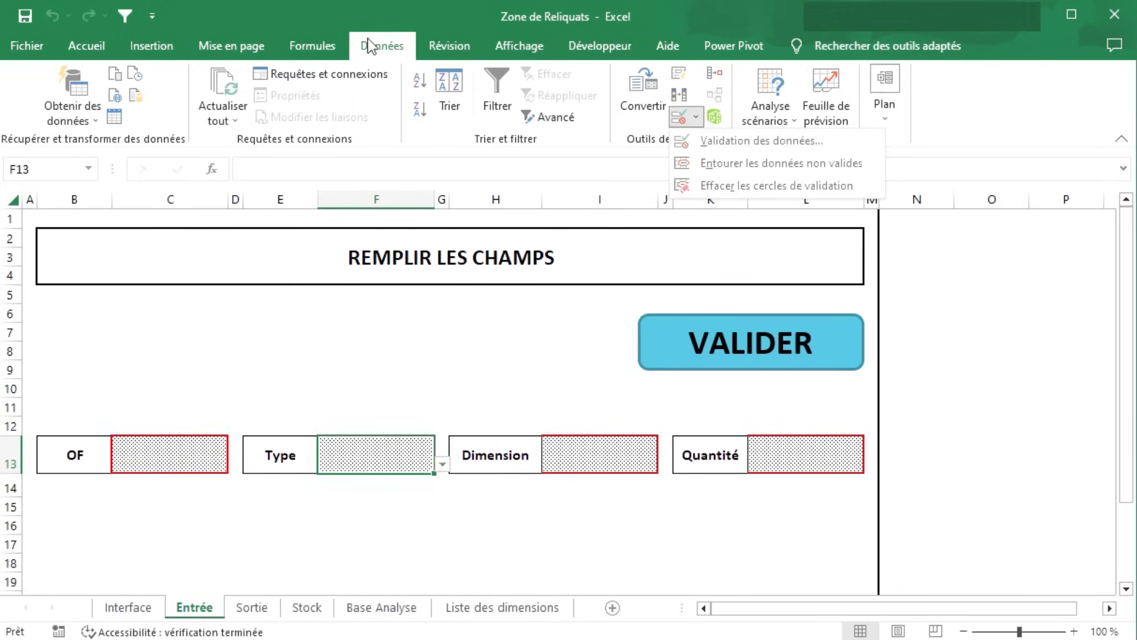
Inspect the data validation of the Type cell and its Type_De_Porte source range on the Liste des dimensions sheet.
left_click(368, 46)
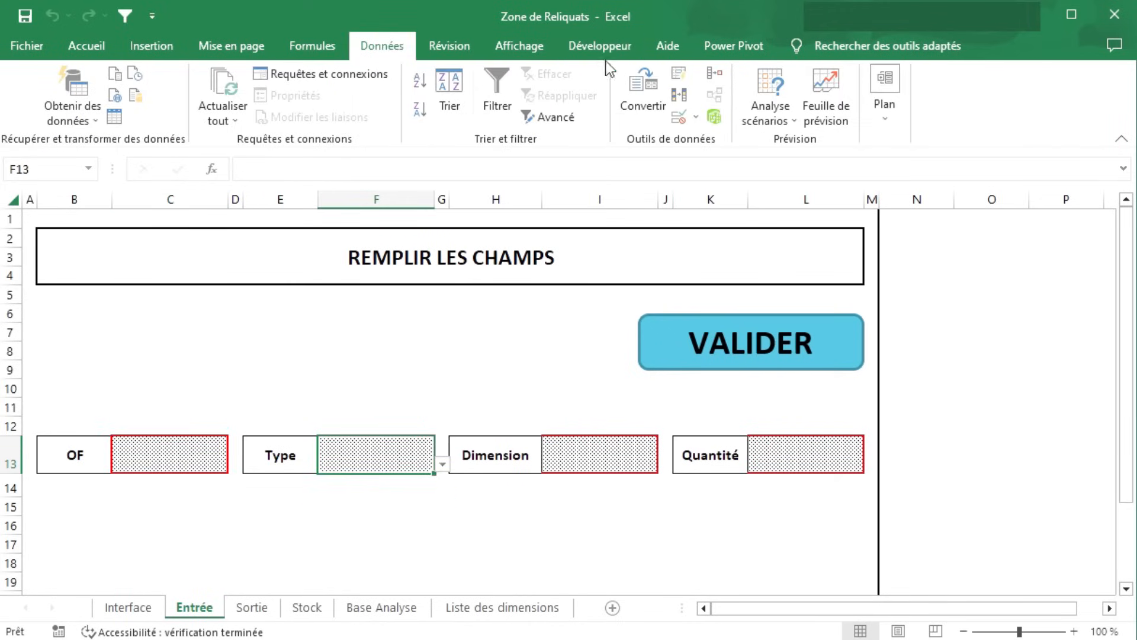
left_click(697, 118)
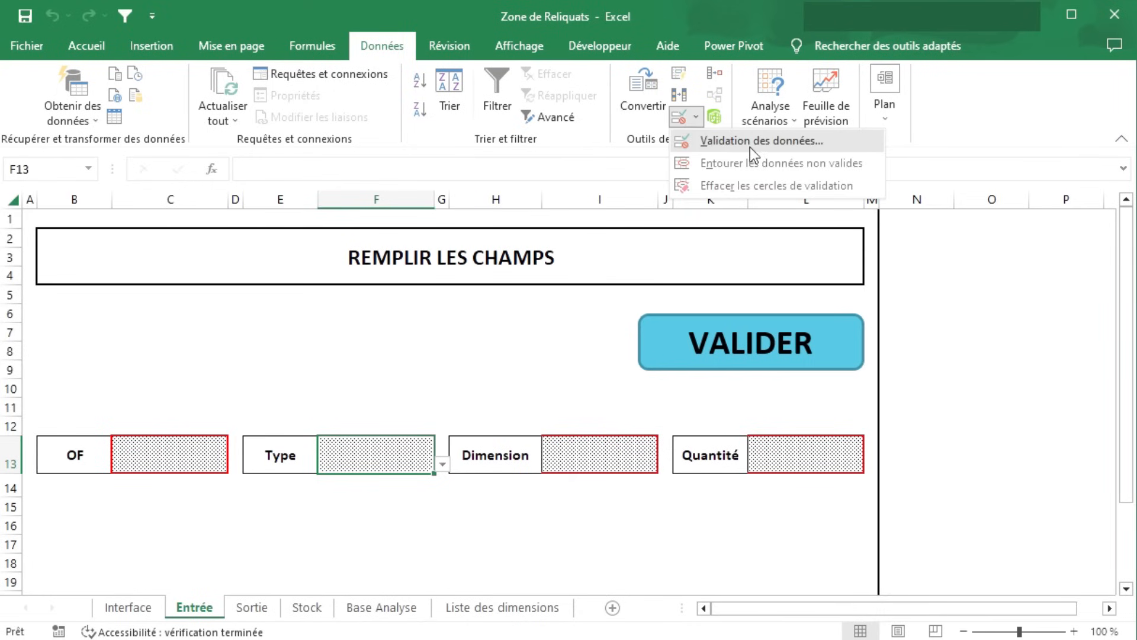
left_click(750, 142)
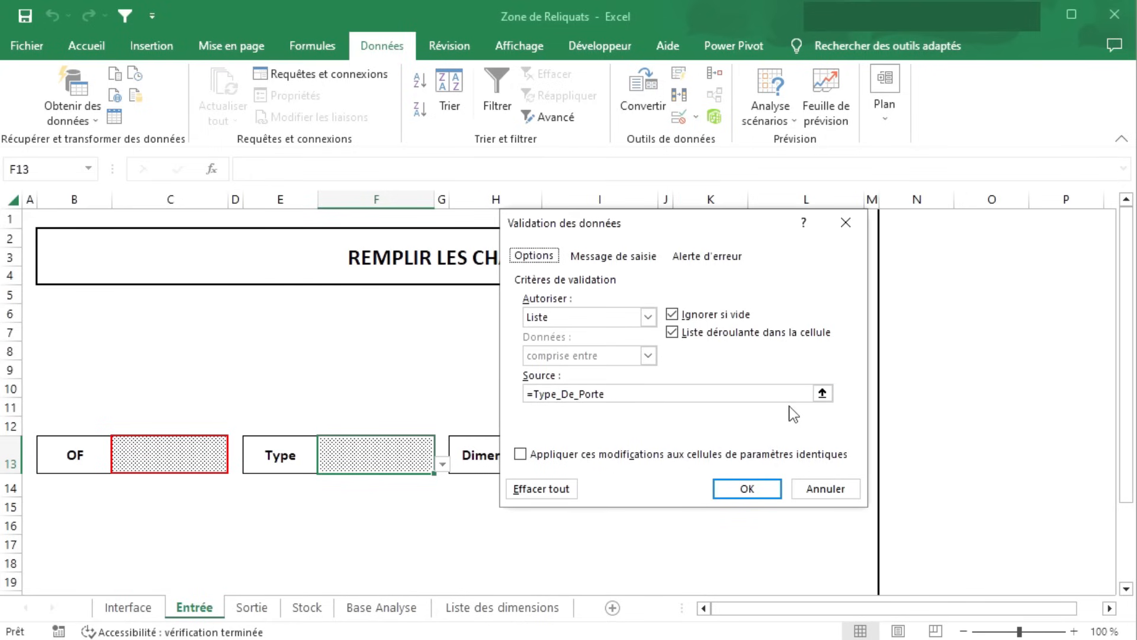
left_click(822, 393)
left_click(502, 607)
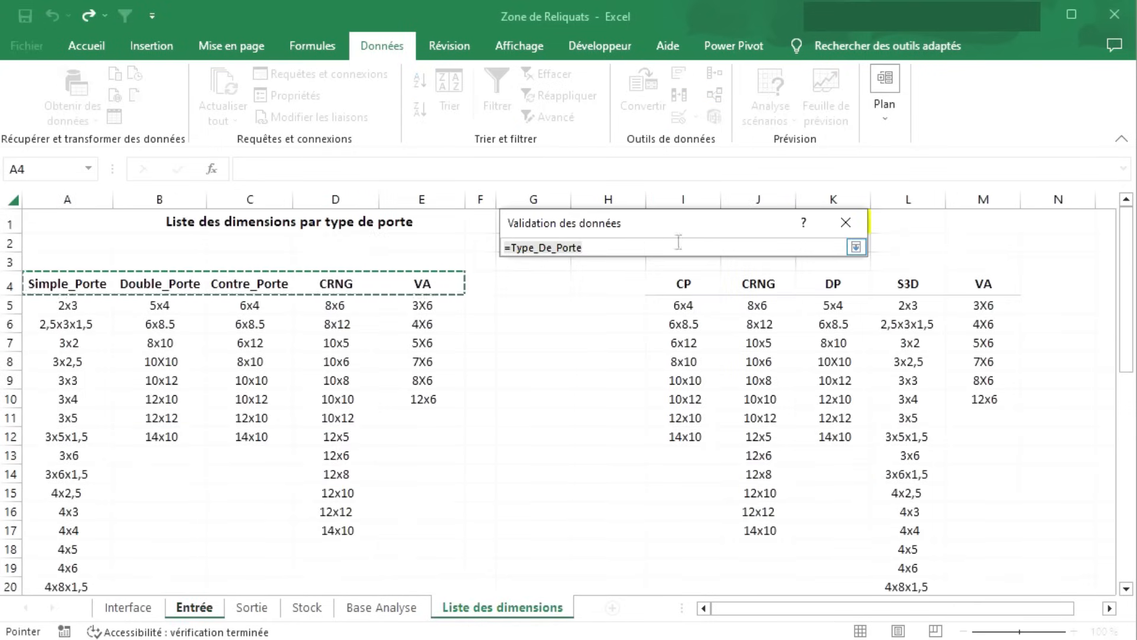
left_click(853, 222)
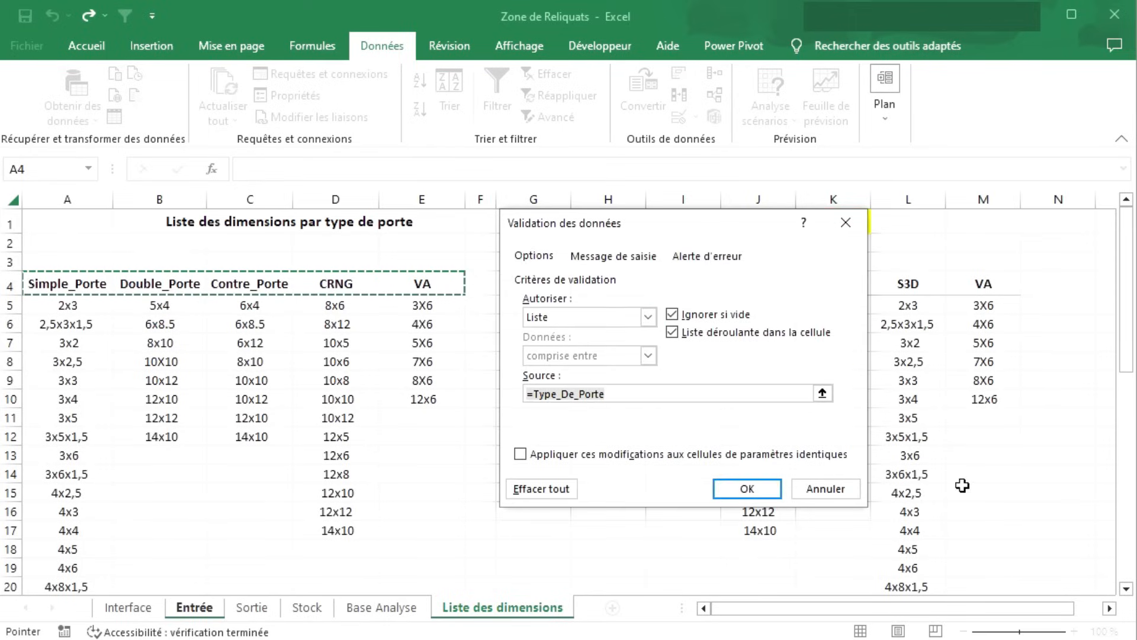
left_click(749, 490)
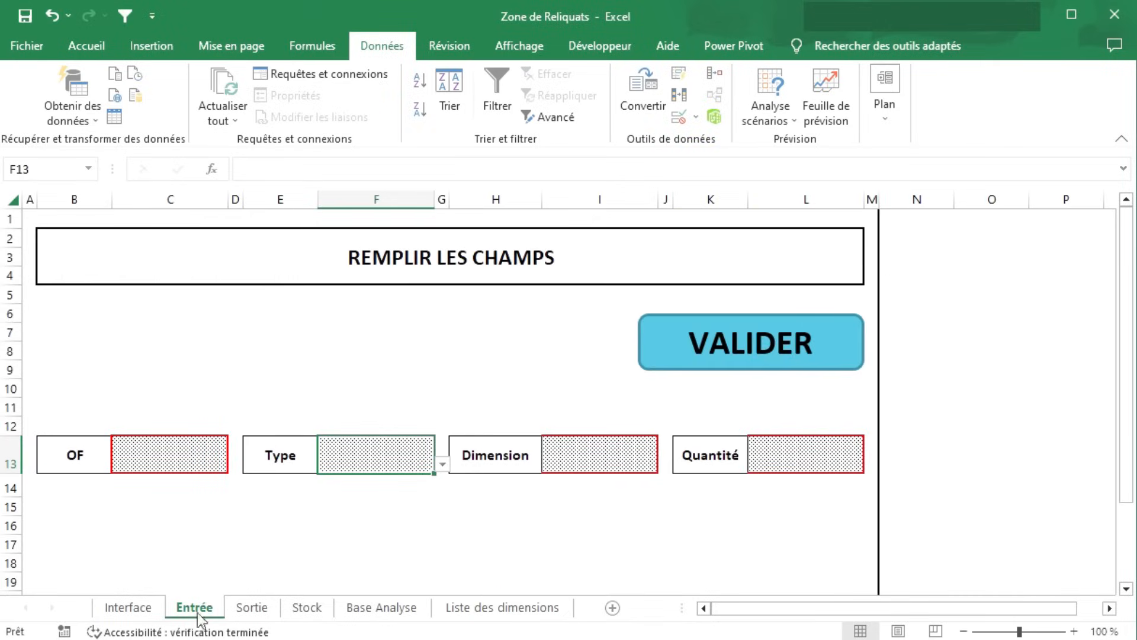
Look over the Sortie sheet's withdrawal fields and the Stock sheet.
left_click(252, 608)
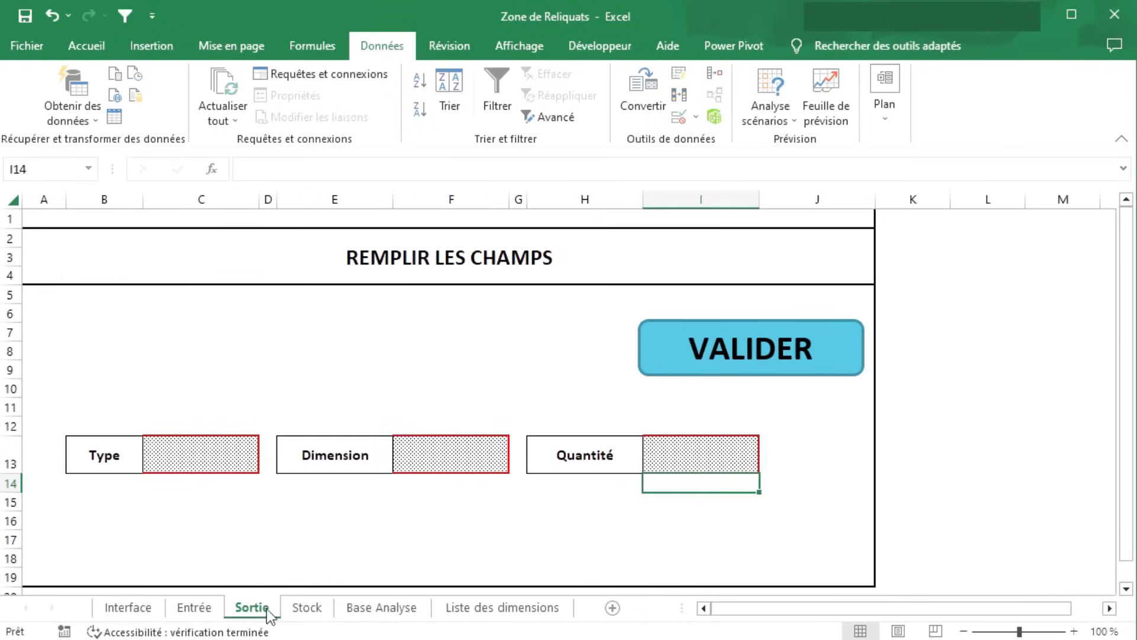
left_click(305, 608)
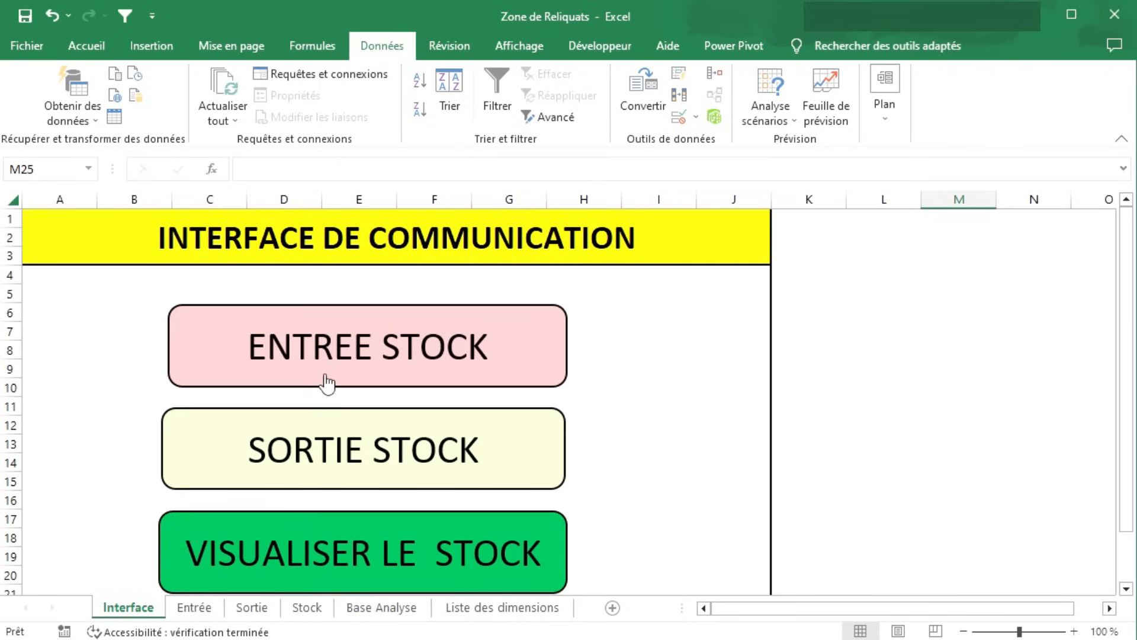
Start a new stock entry from the Interface sheet with OF "p,ertb" and type CRNG.
left_click(325, 382)
left_click(224, 465)
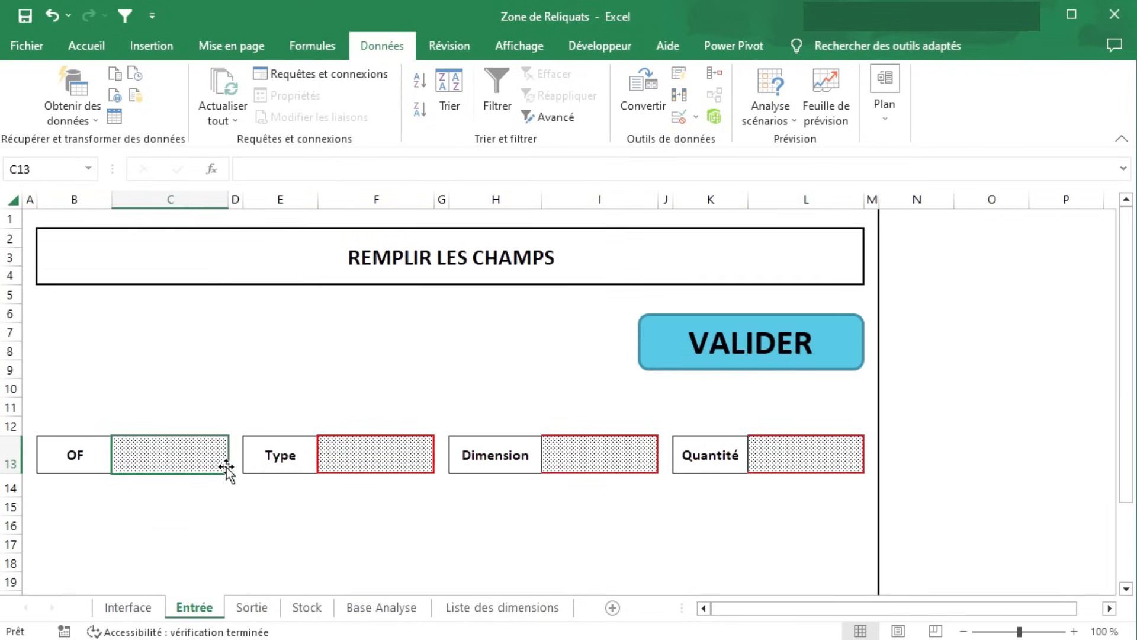
type("p,ertb")
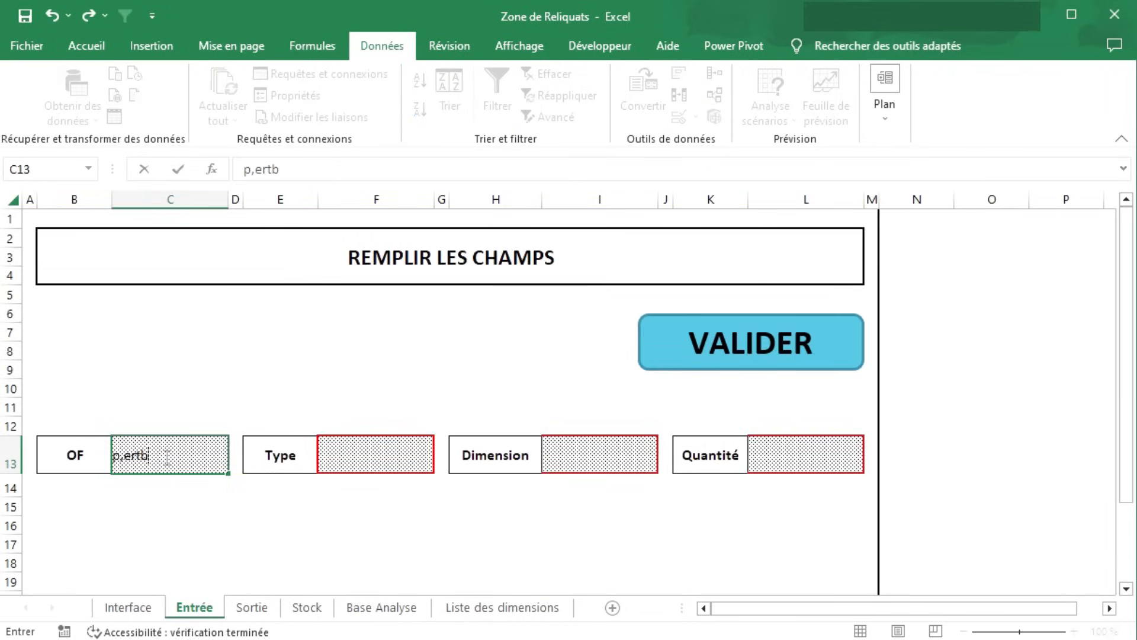
left_click(340, 468)
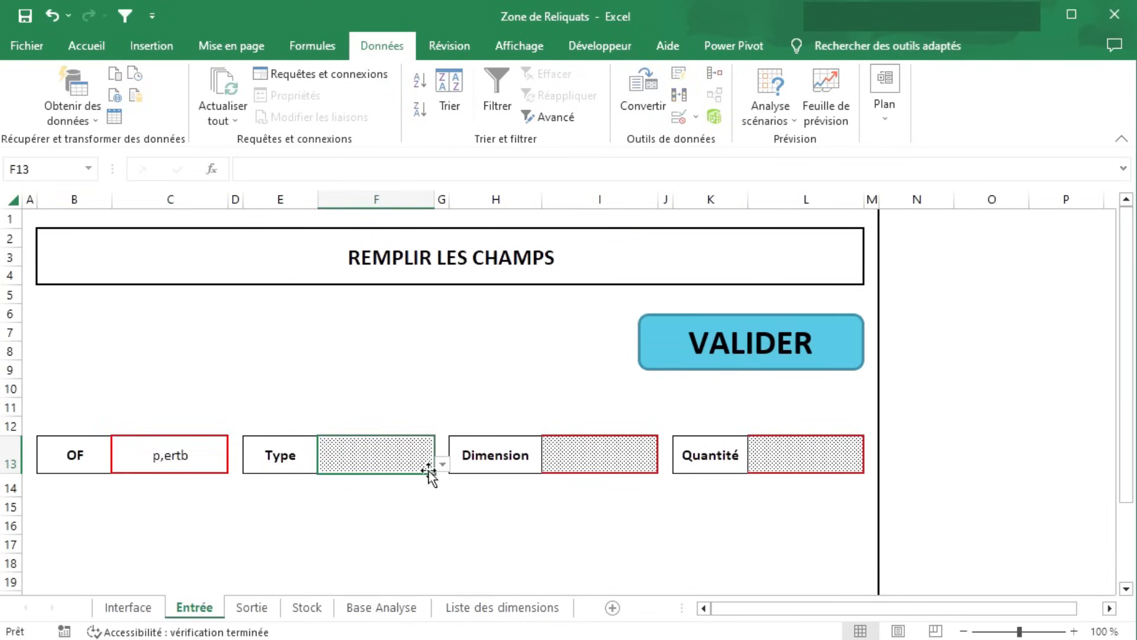
left_click(442, 463)
left_click(379, 516)
Set the CRNG entry's dimension to 8x12 and its quantity to 622.
left_click(578, 465)
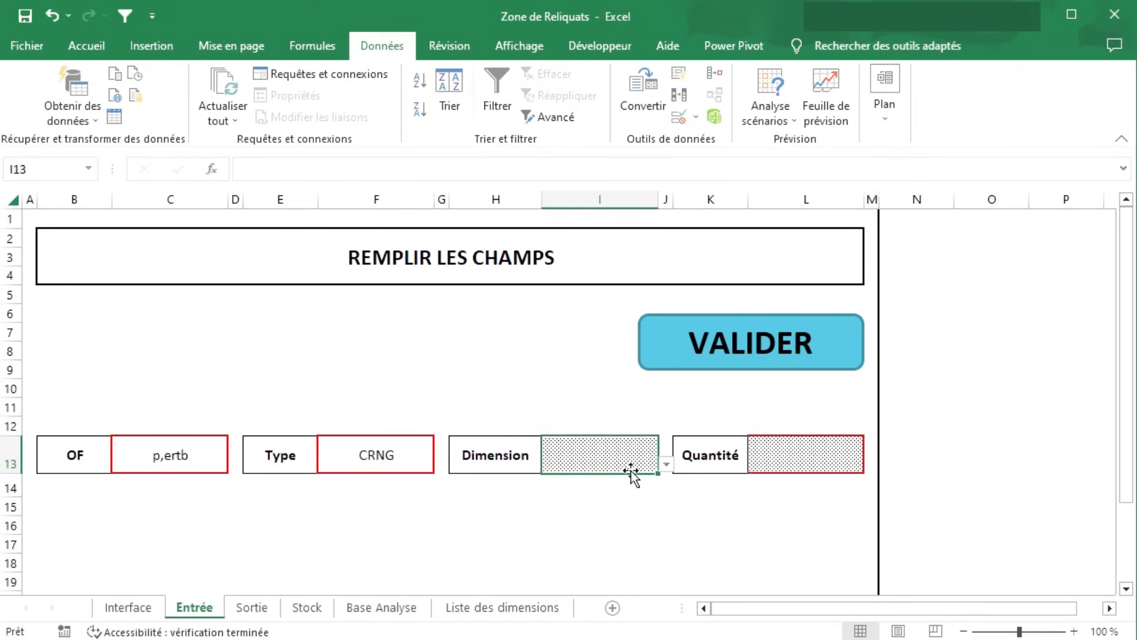
left_click(666, 465)
left_click(665, 465)
left_click(666, 465)
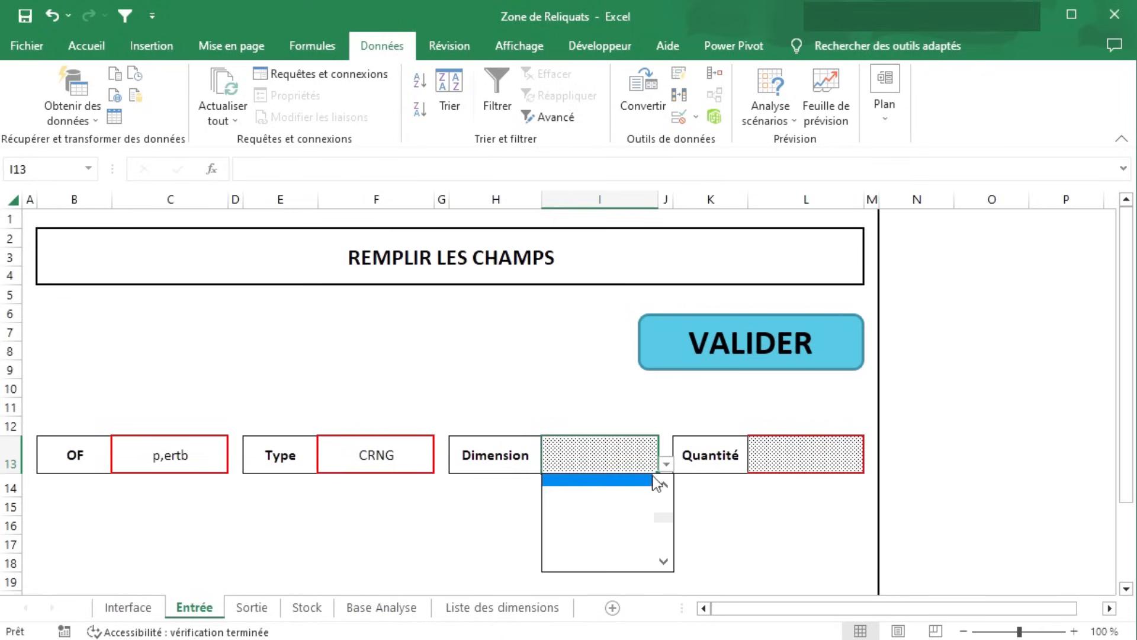
left_click(610, 491)
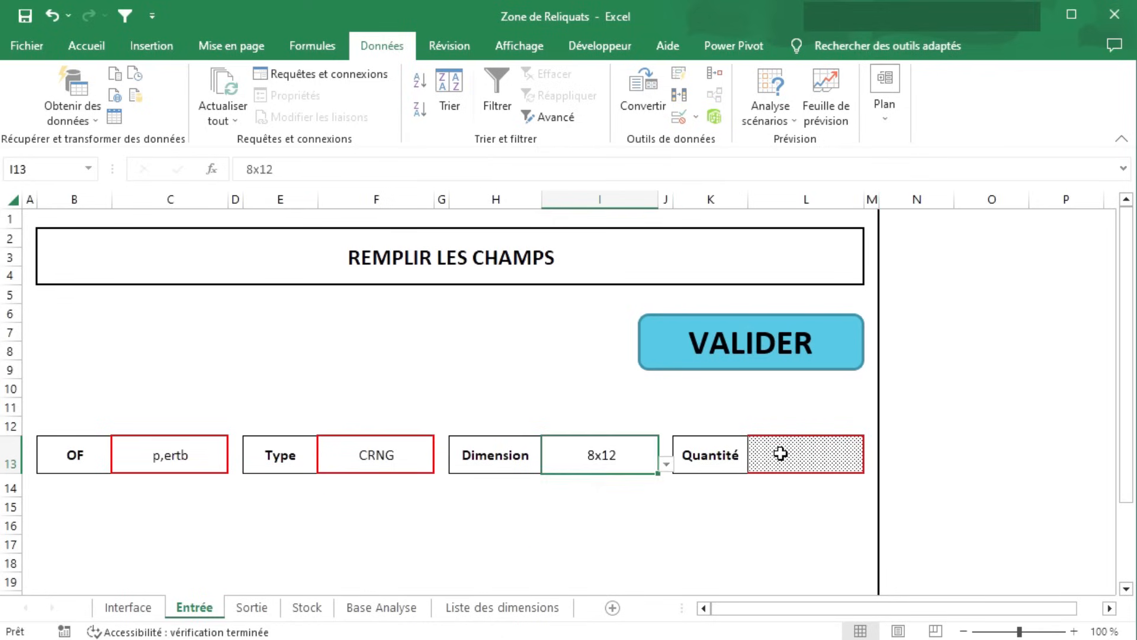
left_click(781, 454)
type("622")
key("Return")
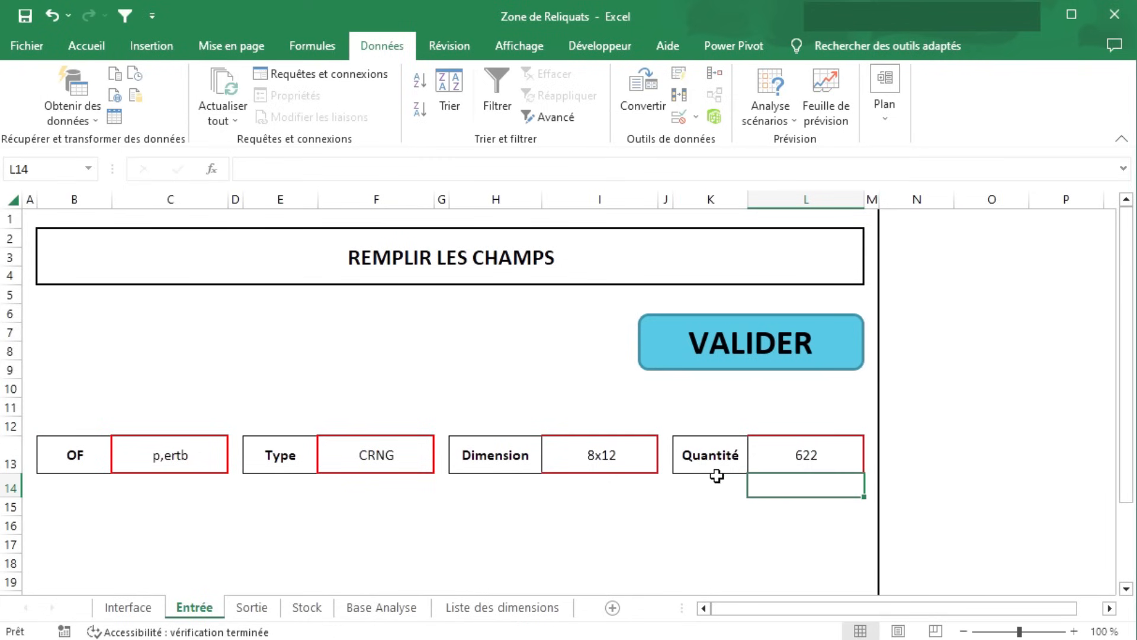
Validate the CRNG stock entry and check the 8x12 quantity on the Stock sheet.
left_click(686, 376)
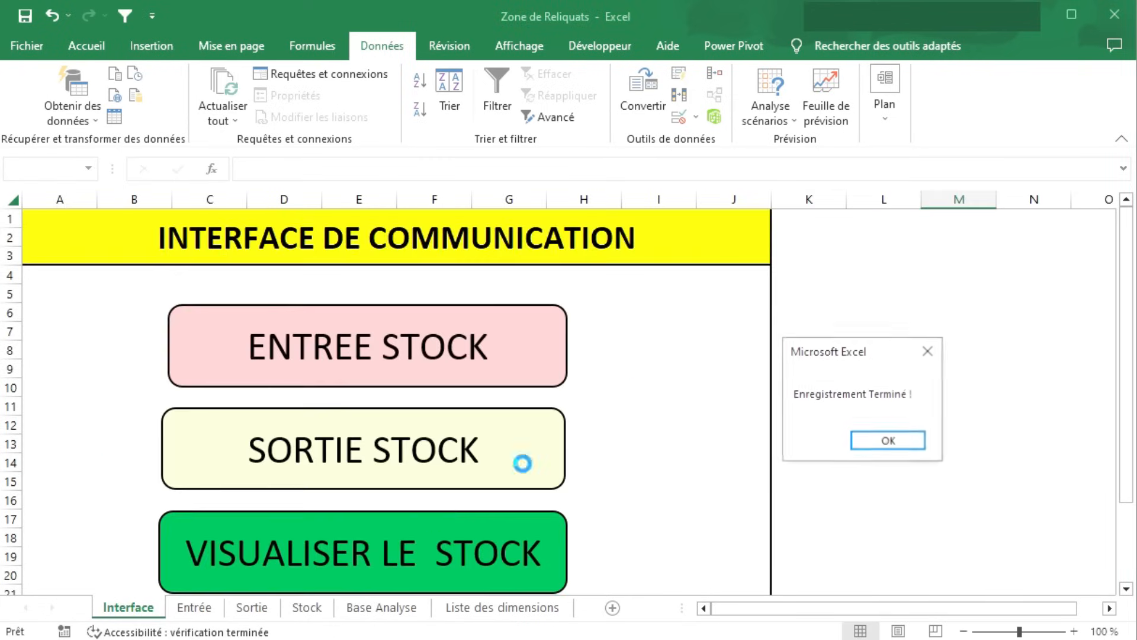
left_click(908, 437)
left_click(305, 608)
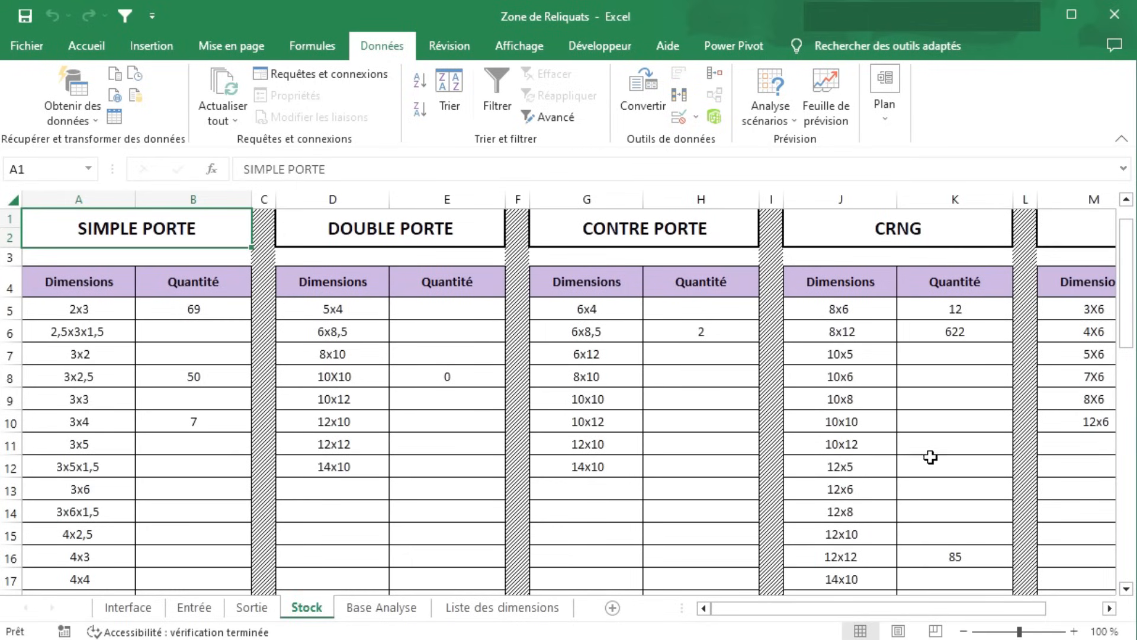
Start another stock entry from the Interface sheet with OF "repoh" and type Contre_Porte.
left_click(128, 607)
left_click(358, 360)
left_click(190, 459)
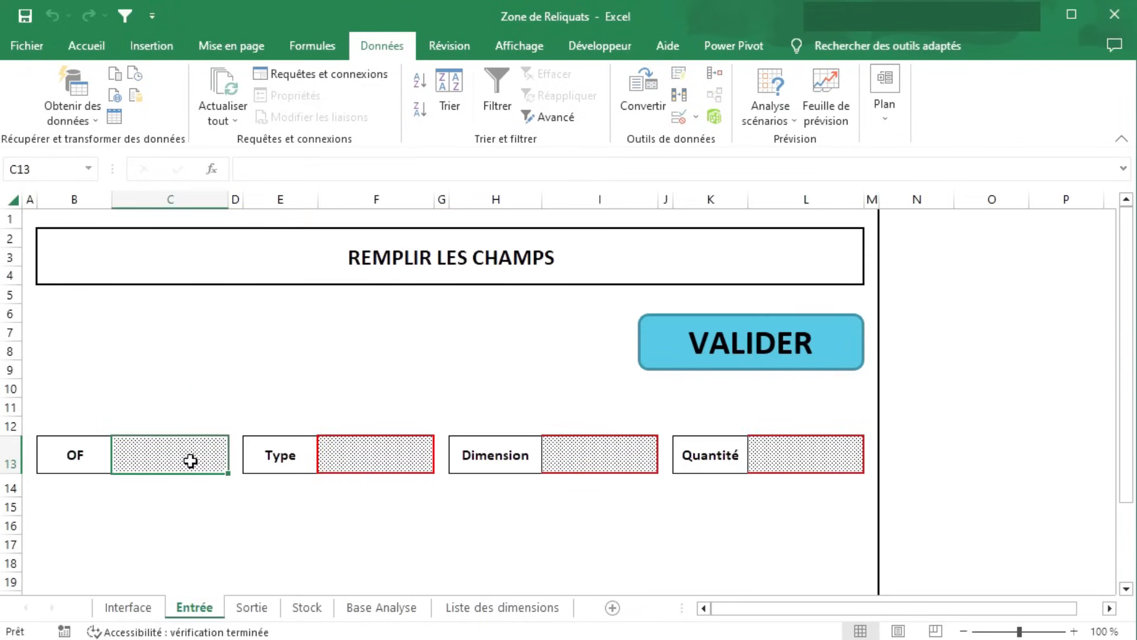
type("repoh")
left_click(414, 462)
left_click(452, 467)
left_click(432, 467)
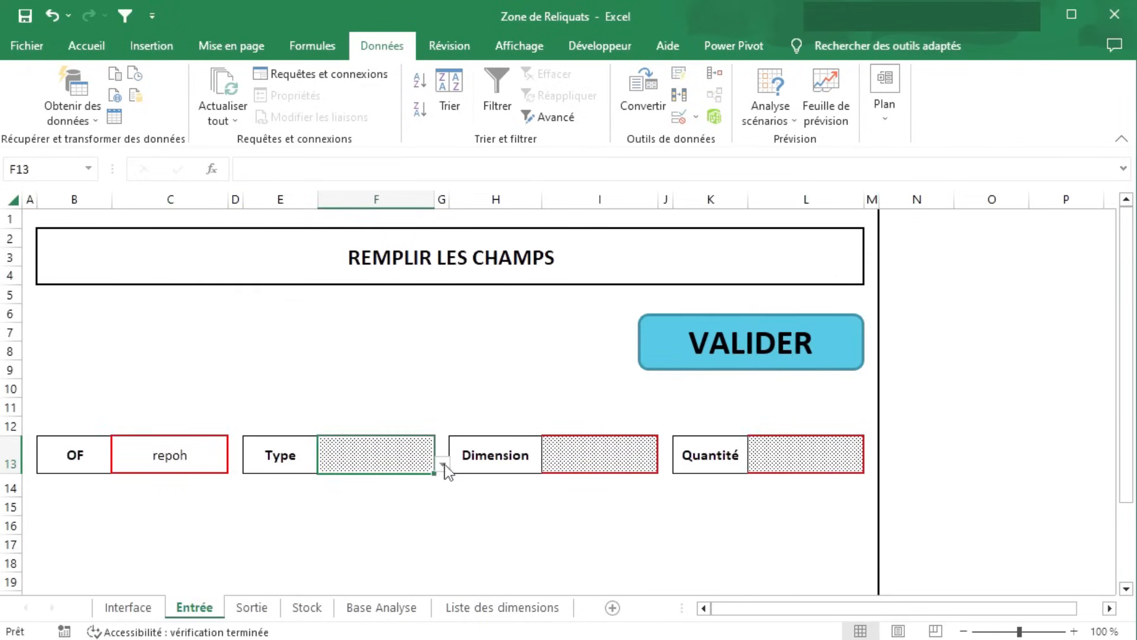
left_click(443, 465)
left_click(399, 505)
Choose a dimension for the "repoh" entry, set the quantity to 485 and validate the entry.
left_click(651, 465)
left_click(665, 464)
left_click(617, 487)
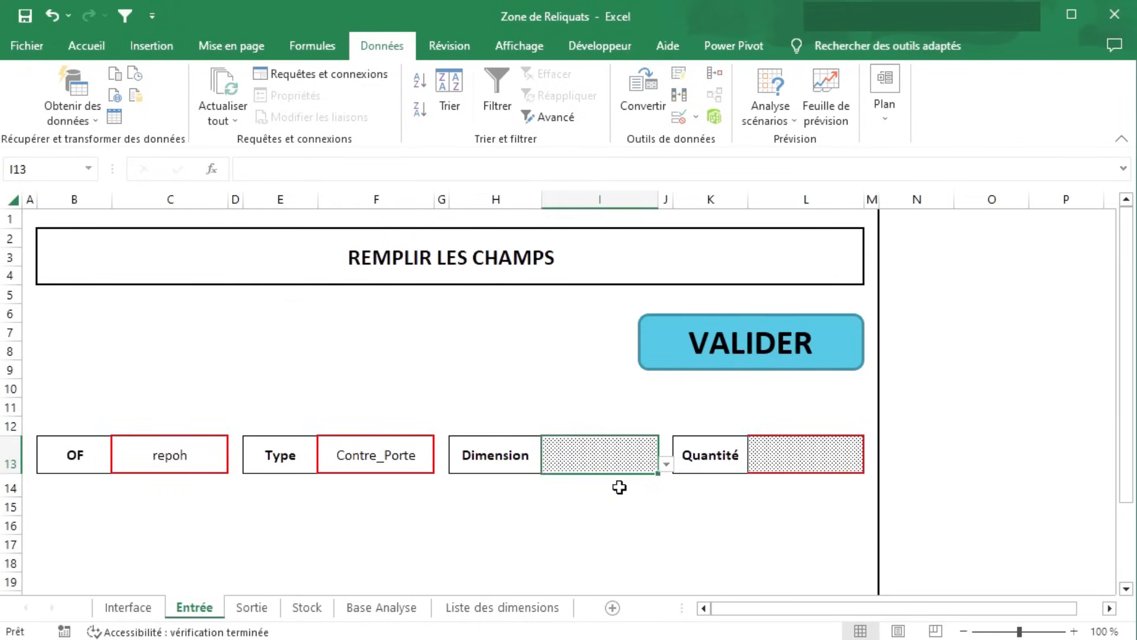
left_click(788, 451)
type("485")
left_click(776, 355)
left_click(886, 438)
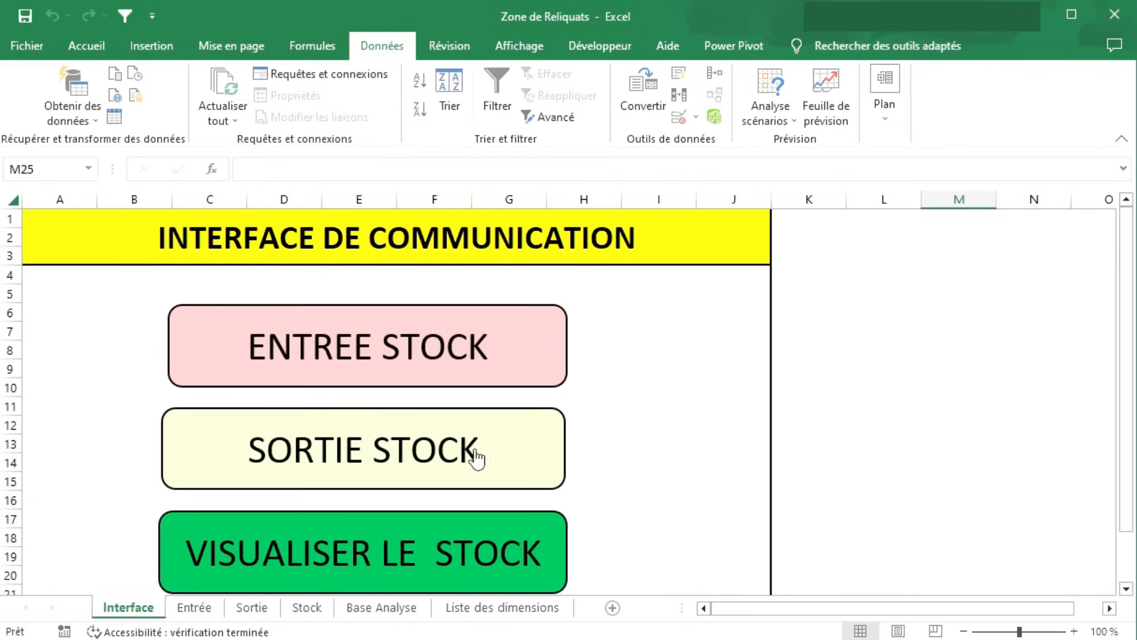
Start a further stock entry from the Interface sheet with OF "poti" and type Contre_Porte.
left_click(431, 353)
left_click(121, 448)
type("poti")
left_click(426, 462)
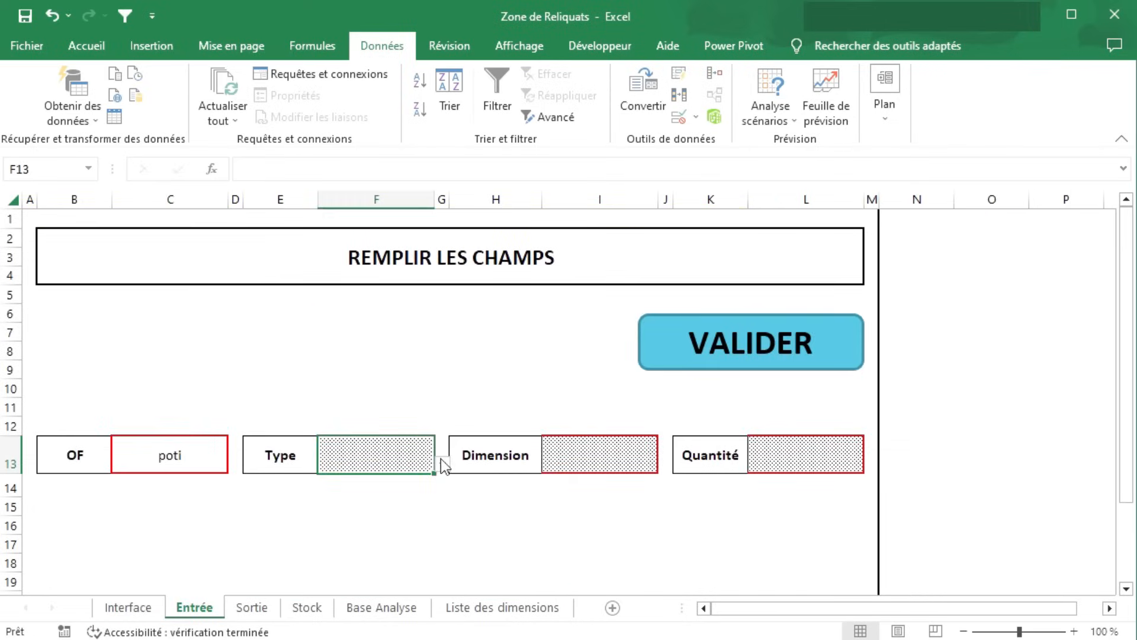
left_click(443, 465)
left_click(379, 507)
Set the "poti" entry's dimension to 6x8.5 and its quantity to 988, and validate the entry.
left_click(648, 455)
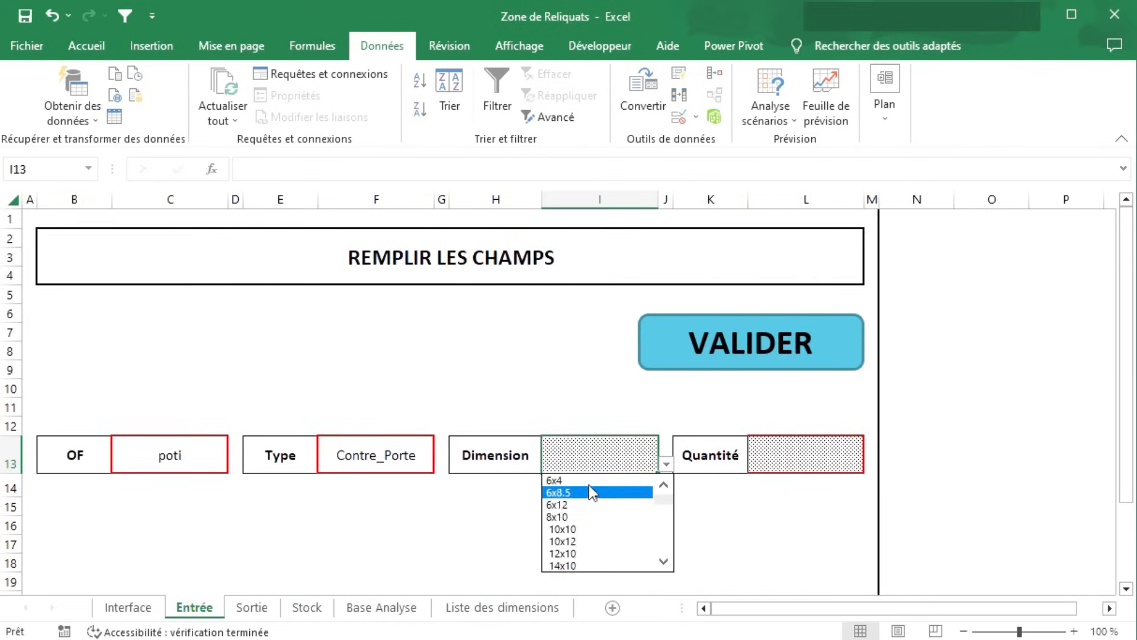
left_click(589, 484)
left_click(771, 467)
type("988")
left_click(731, 338)
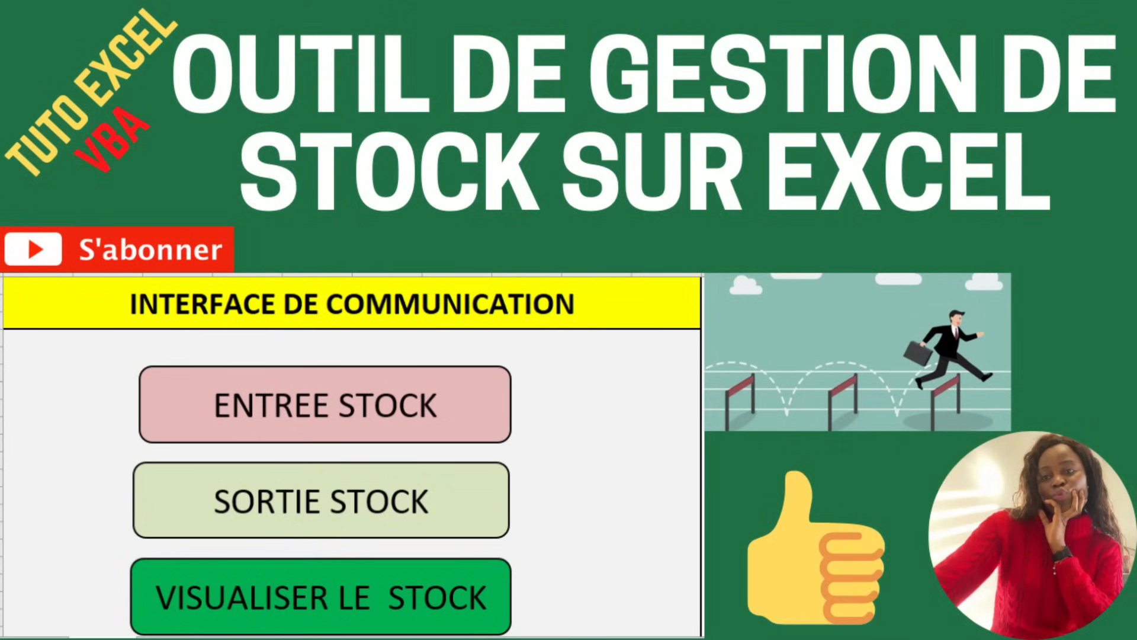